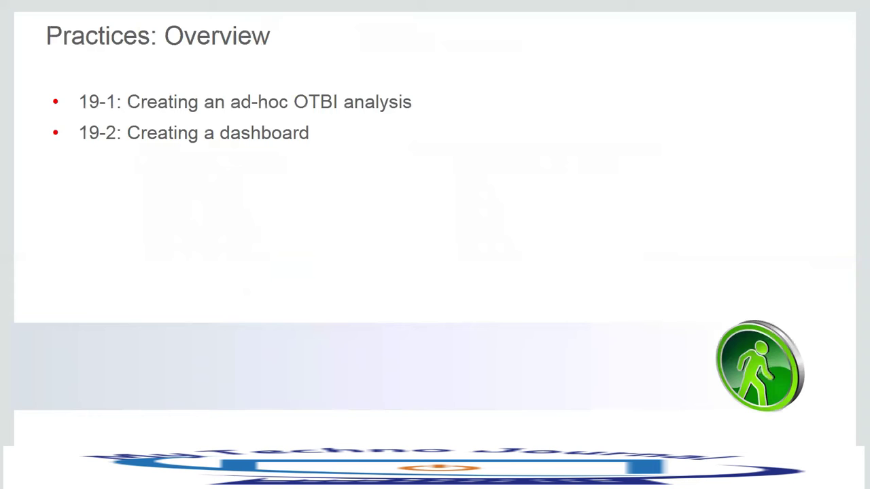
- End the slide show, switch to Oracle Applications in the browser, and open the BI catalog from Reports and Analytics
{"action": "key", "text": "Escape"}
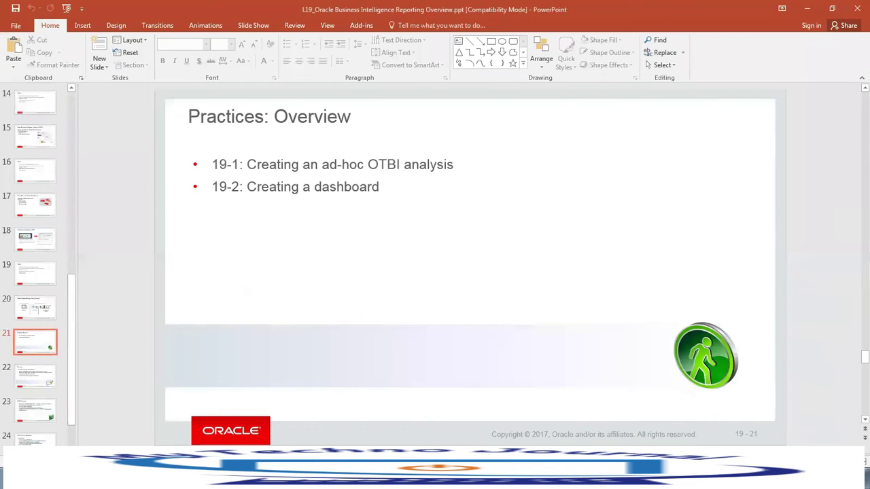
{"action": "key", "text": "alt+Tab"}
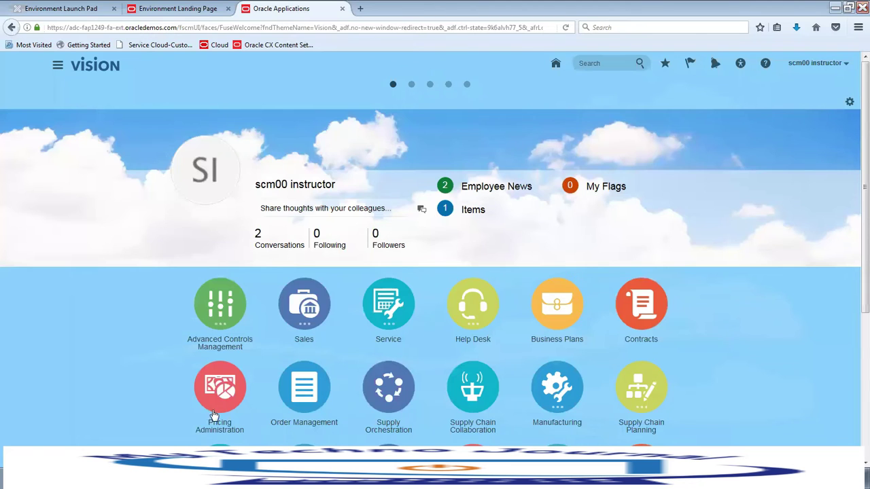
{"action": "left_click", "coordinate": [57, 67]}
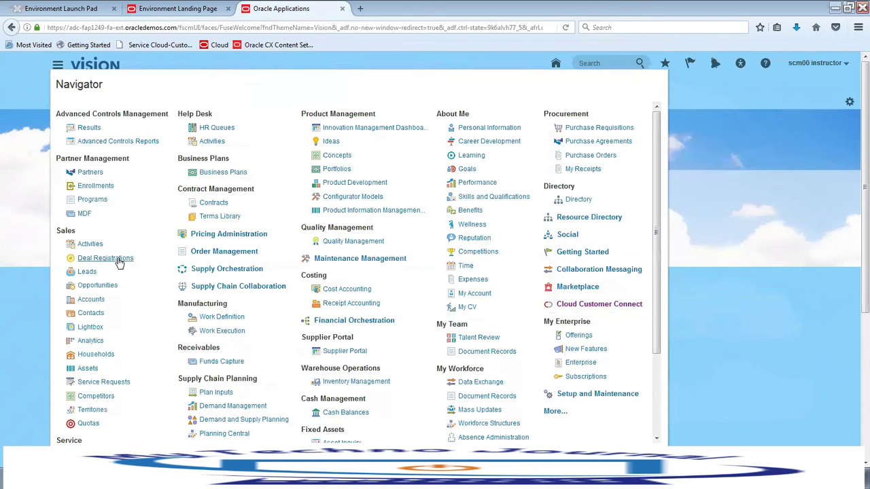
{"action": "left_click", "coordinate": [554, 411]}
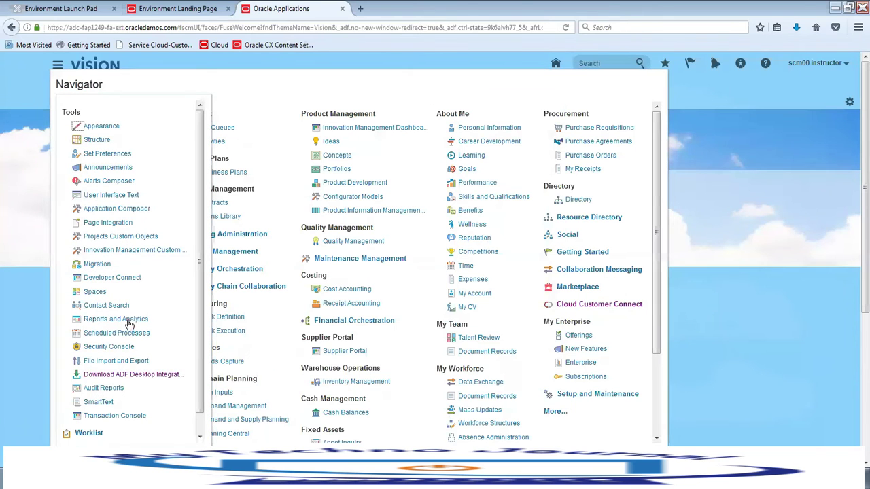
{"action": "left_click", "coordinate": [129, 322]}
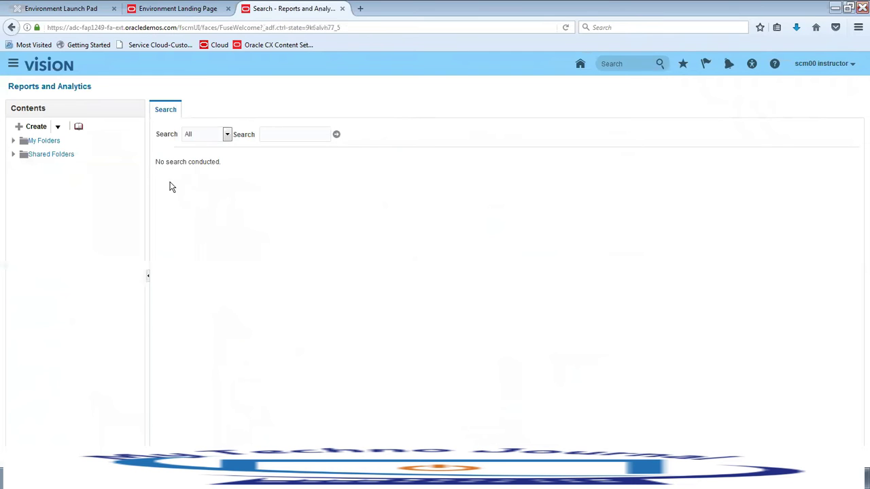
{"action": "left_click", "coordinate": [78, 129]}
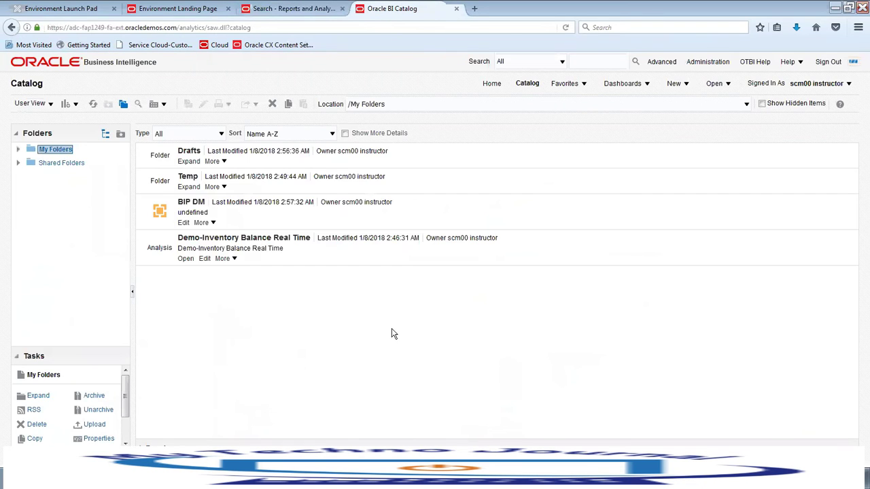
- Create a new analysis based on the "Inventory - Inventory Balance Real Time" subject area
{"action": "left_click", "coordinate": [693, 87]}
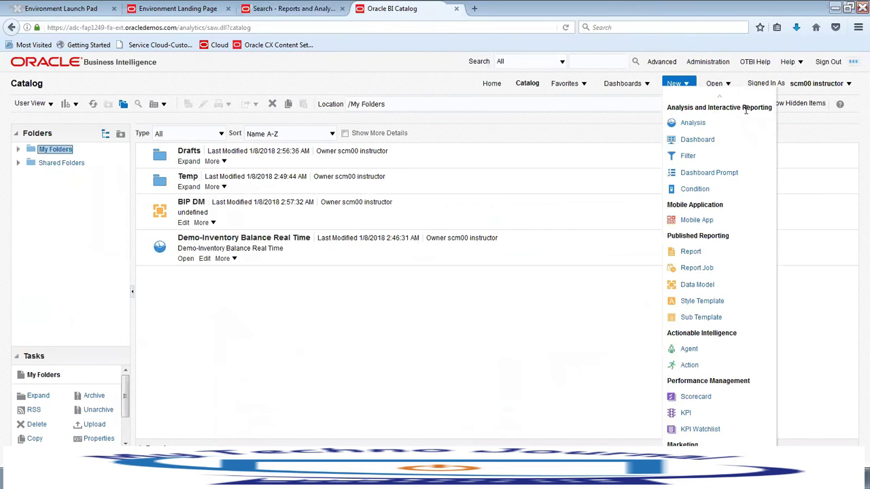
{"action": "left_click", "coordinate": [700, 128]}
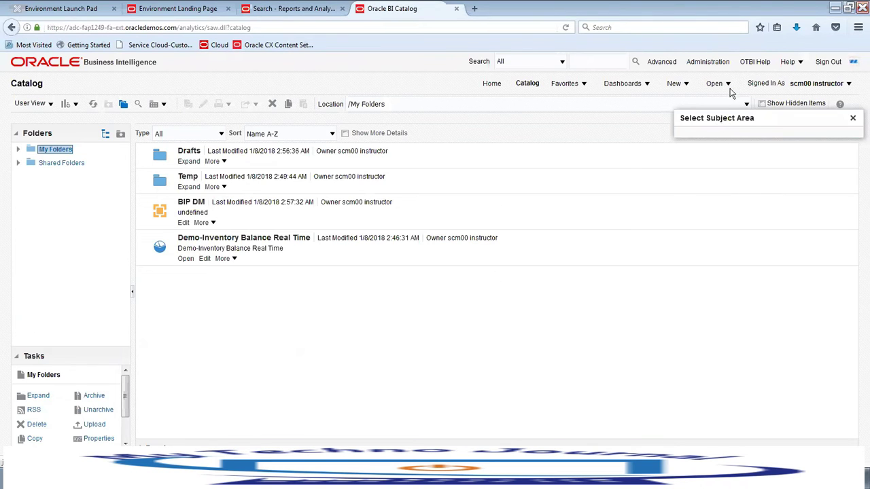
{"action": "left_click", "coordinate": [683, 84]}
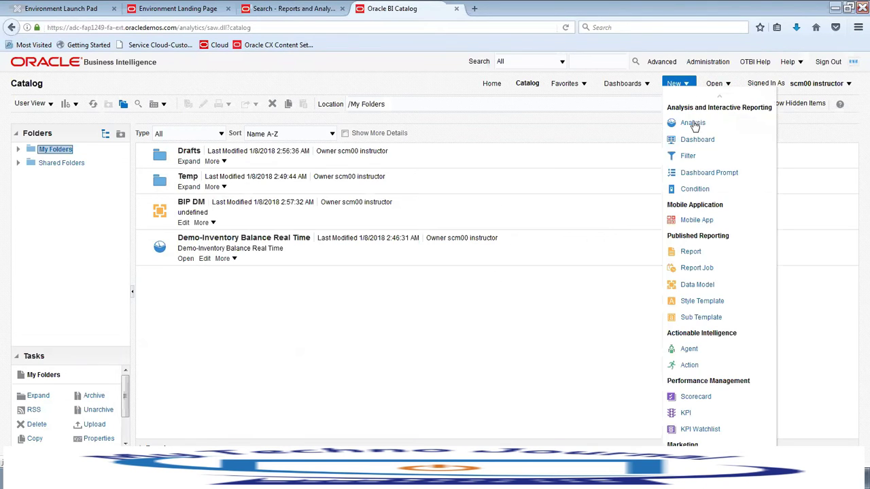
{"action": "left_click", "coordinate": [693, 127]}
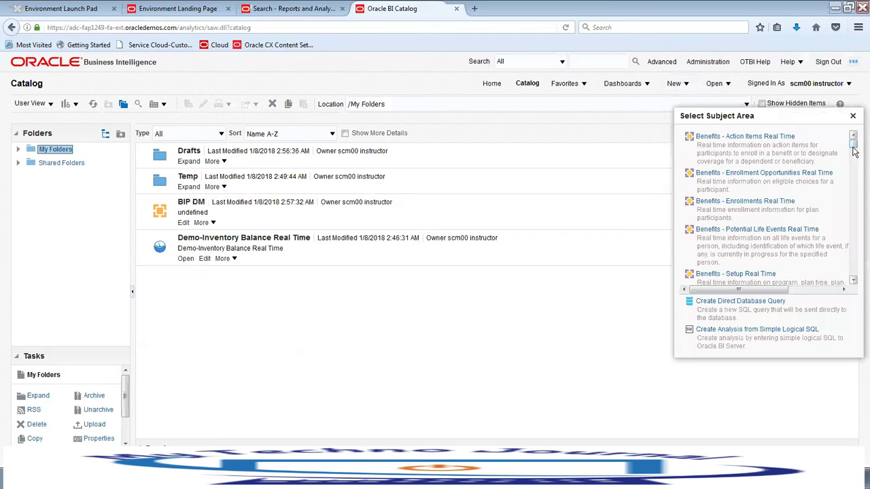
{"action": "left_click_drag", "start_coordinate": [852, 144], "coordinate": [854, 169]}
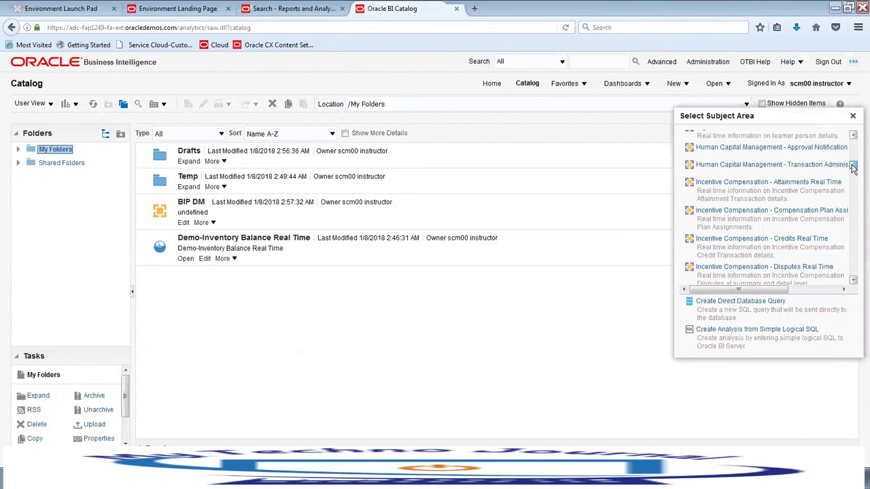
{"action": "left_click", "coordinate": [854, 282]}
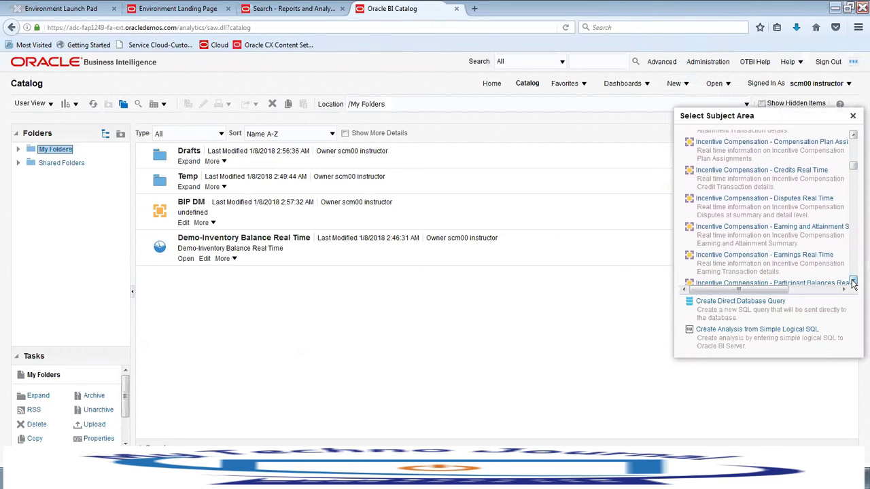
{"action": "left_click", "coordinate": [854, 282]}
{"action": "left_click", "coordinate": [854, 282]}
{"action": "scroll", "coordinate": [853, 283], "scroll_direction": "down", "scroll_amount": 5}
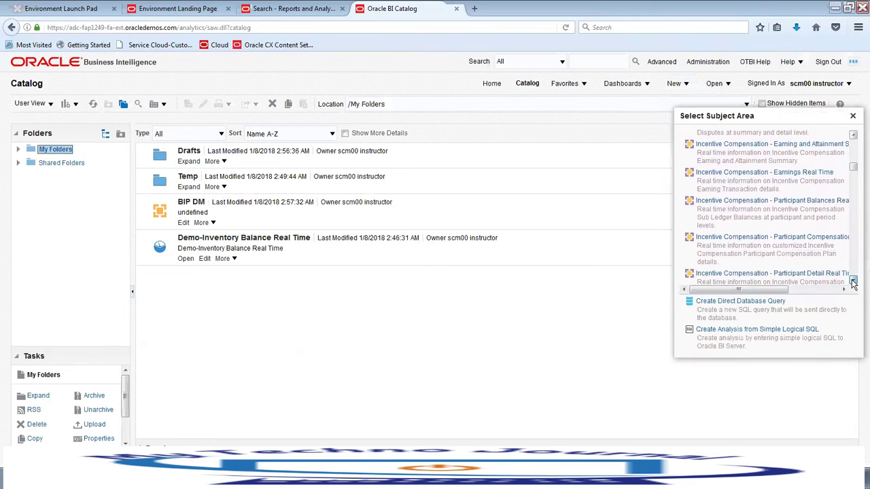
{"action": "scroll", "coordinate": [854, 282], "scroll_direction": "down", "scroll_amount": 5}
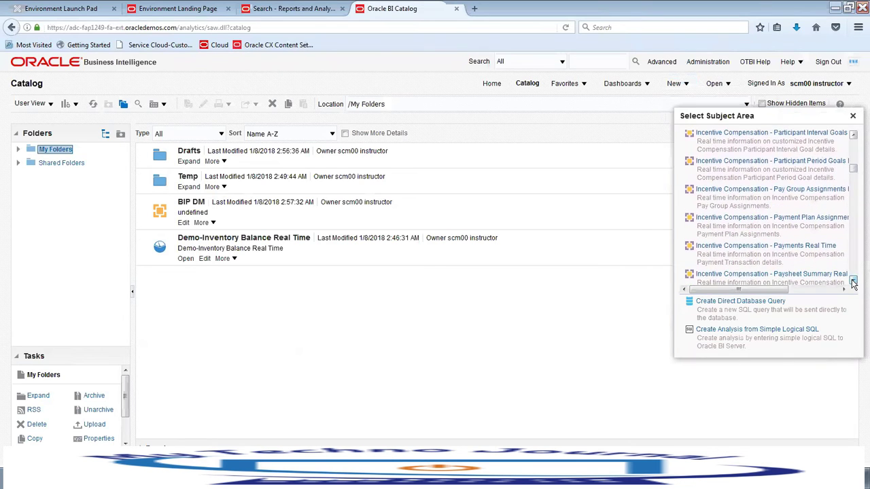
{"action": "scroll", "coordinate": [854, 283], "scroll_direction": "down", "scroll_amount": 2}
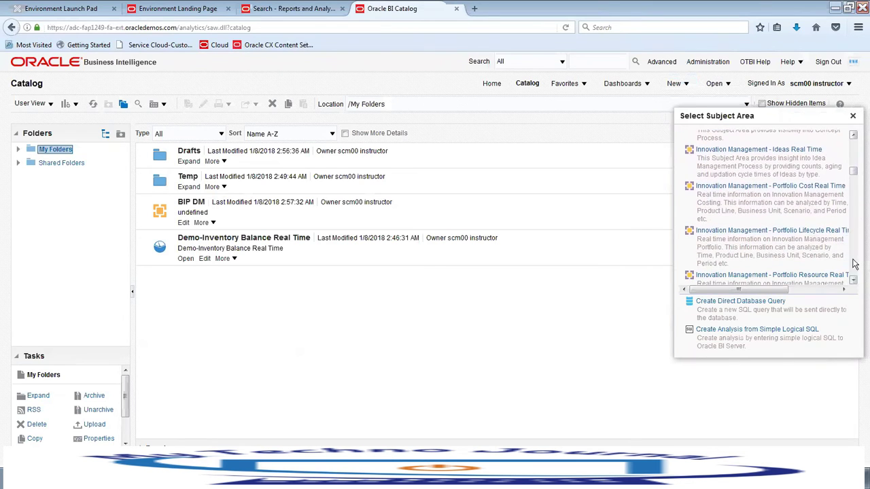
{"action": "left_click_drag", "start_coordinate": [853, 171], "coordinate": [855, 176]}
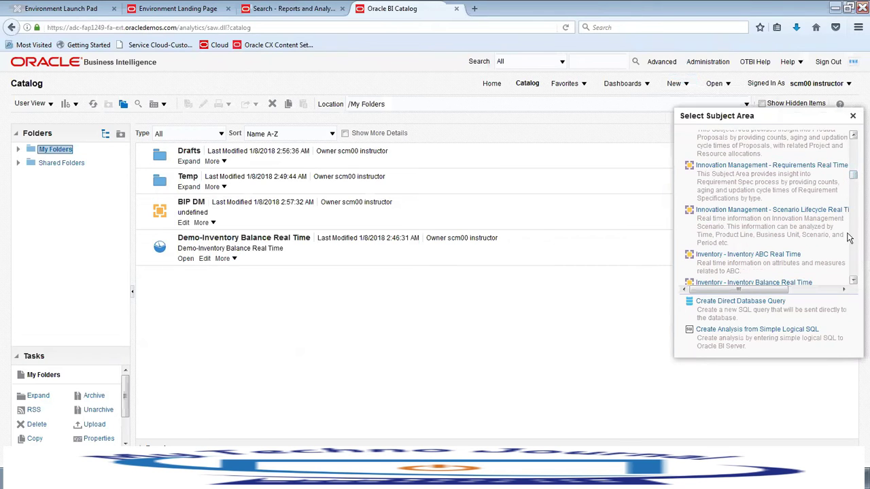
{"action": "left_click", "coordinate": [854, 135]}
{"action": "left_click", "coordinate": [854, 135]}
{"action": "left_click", "coordinate": [854, 135]}
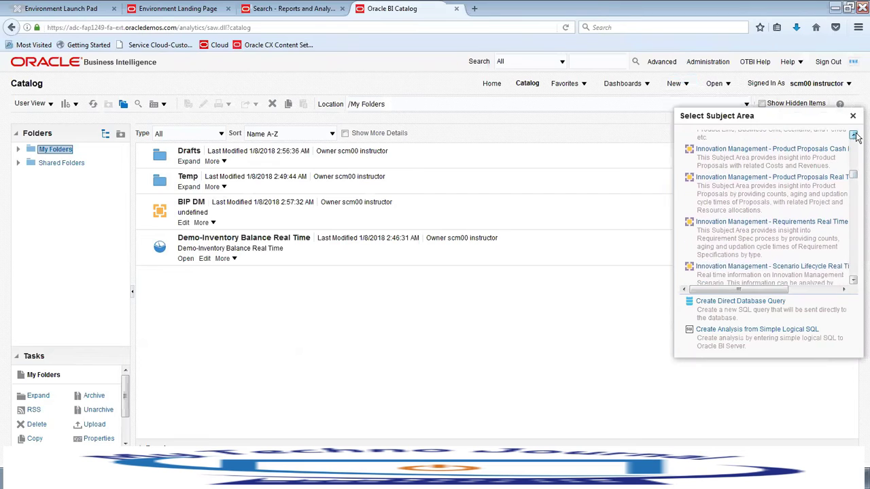
{"action": "left_click", "coordinate": [854, 135]}
{"action": "left_click", "coordinate": [854, 280]}
{"action": "left_click", "coordinate": [853, 280]}
{"action": "left_click", "coordinate": [854, 280]}
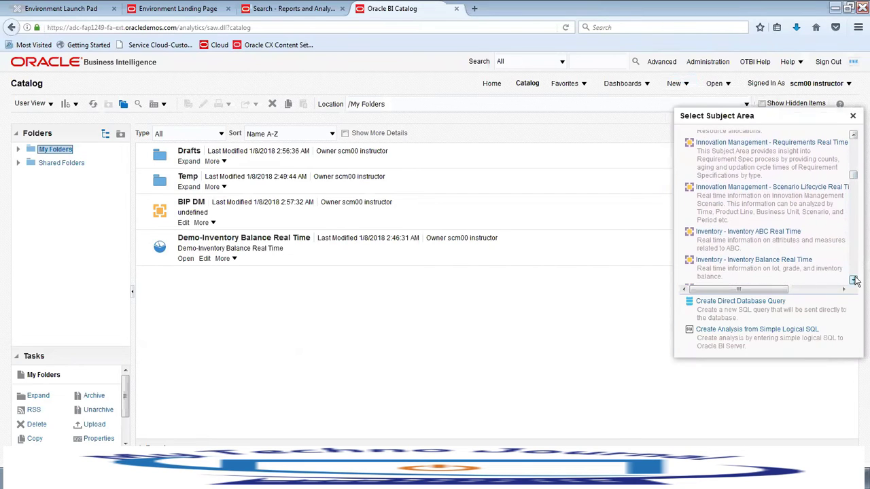
{"action": "left_click", "coordinate": [853, 280]}
{"action": "left_click", "coordinate": [854, 280]}
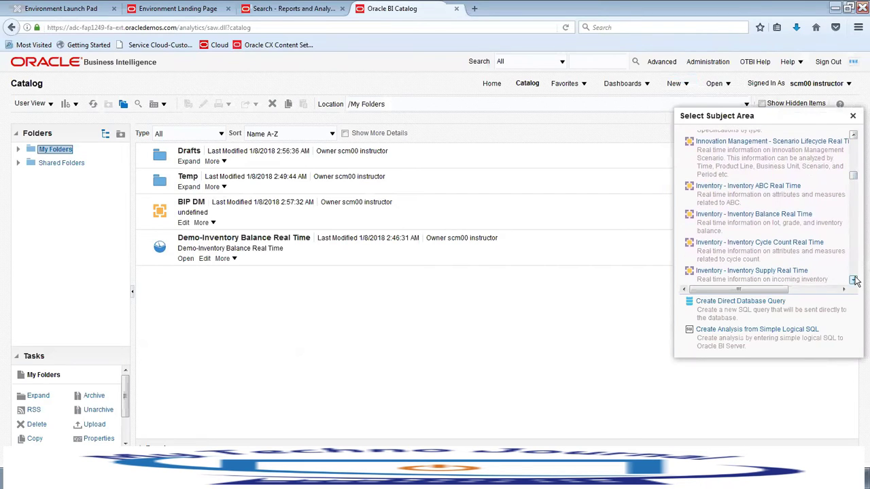
{"action": "left_click", "coordinate": [764, 215]}
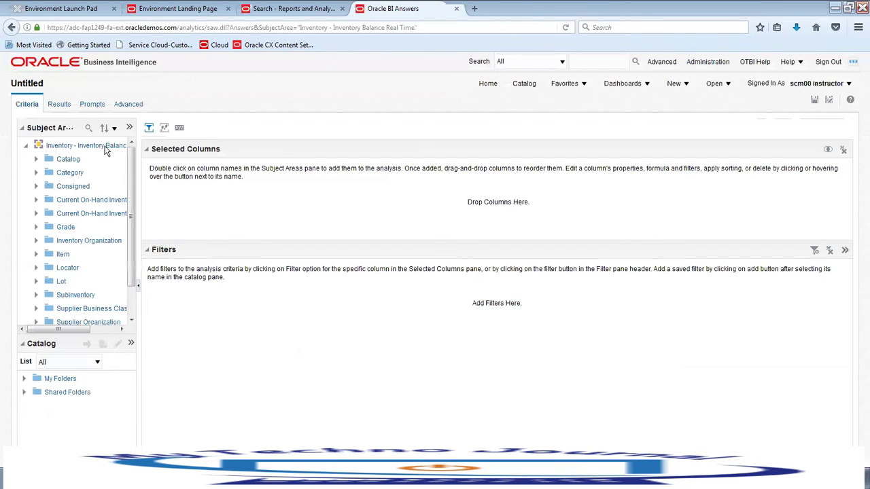
- Add the Item Name column from the Main folder under Item to the analysis
{"action": "left_click", "coordinate": [36, 255]}
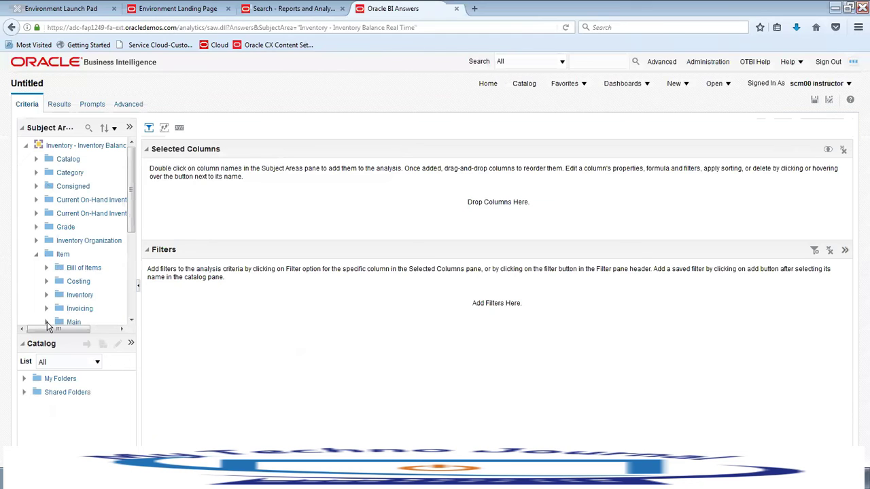
{"action": "left_click", "coordinate": [46, 323]}
{"action": "scroll", "coordinate": [96, 291], "scroll_direction": "down", "scroll_amount": 1}
{"action": "scroll", "coordinate": [95, 291], "scroll_direction": "down", "scroll_amount": 3}
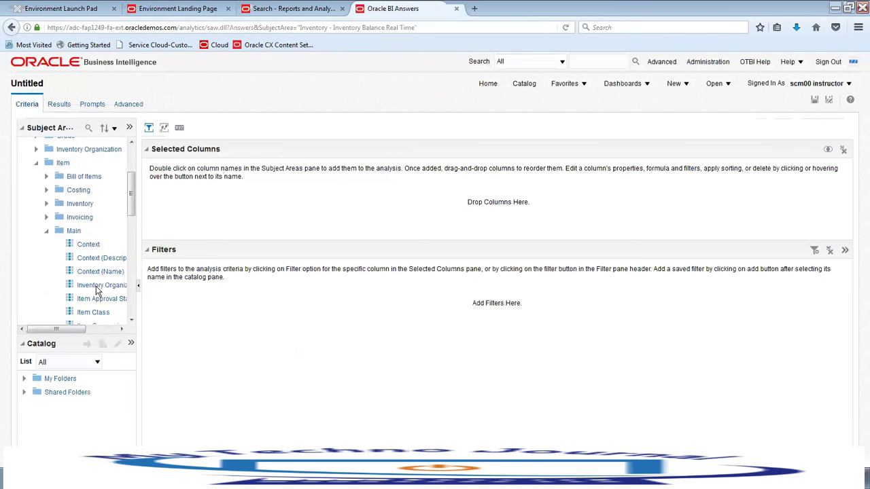
{"action": "scroll", "coordinate": [97, 289], "scroll_direction": "down", "scroll_amount": 4}
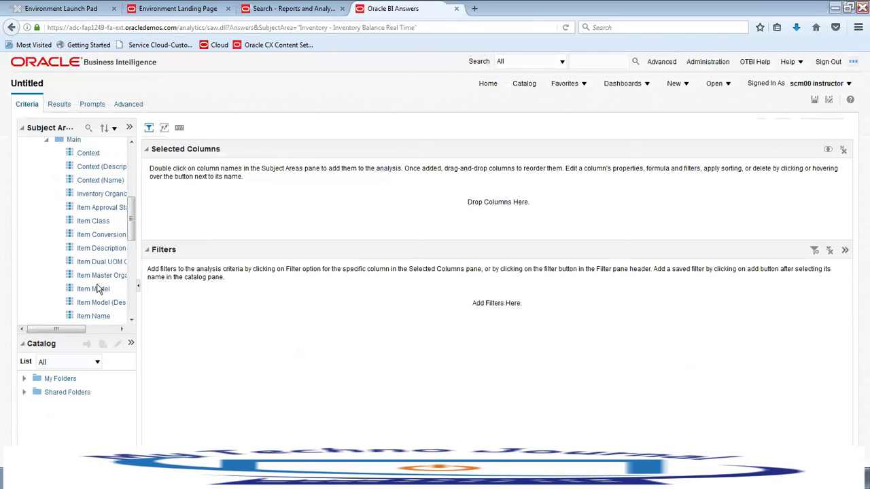
{"action": "left_click", "coordinate": [95, 317]}
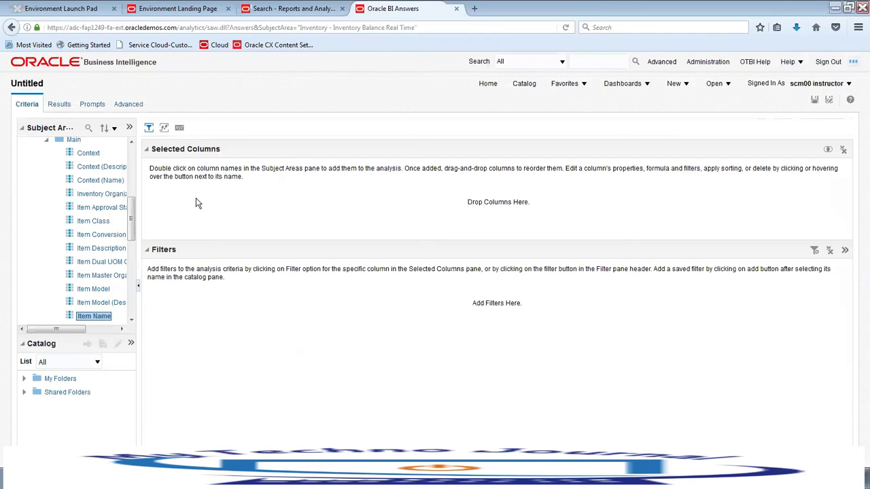
{"action": "double_click", "coordinate": [94, 317]}
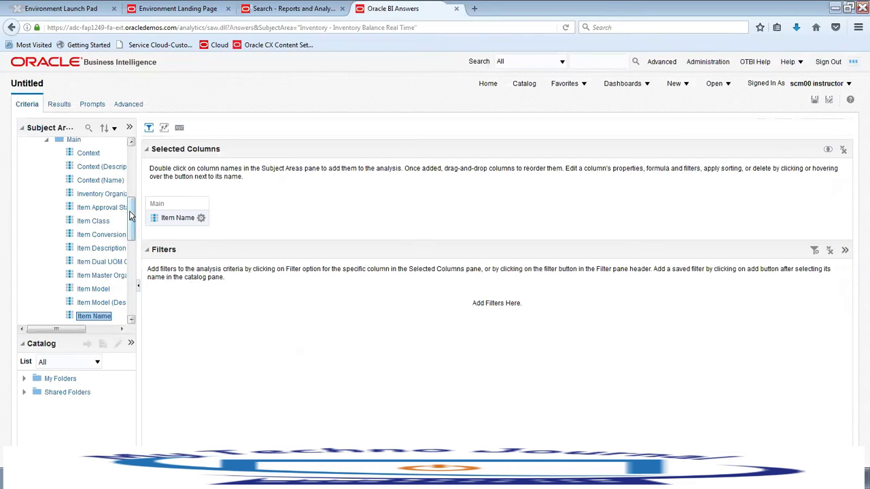
- Add the Inventory Organization Name column from the Inventory Organization folder to the analysis
{"action": "left_click_drag", "start_coordinate": [132, 231], "coordinate": [134, 174]}
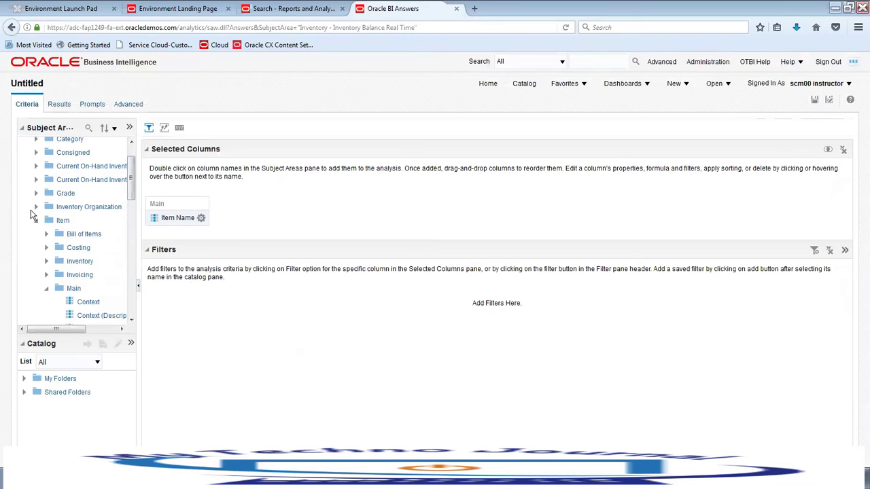
{"action": "left_click", "coordinate": [36, 207]}
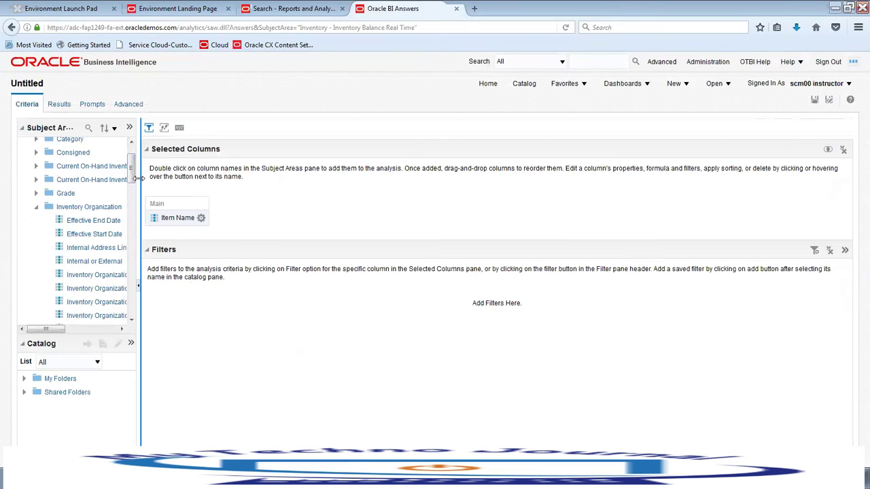
{"action": "left_click_drag", "start_coordinate": [133, 182], "coordinate": [134, 216]}
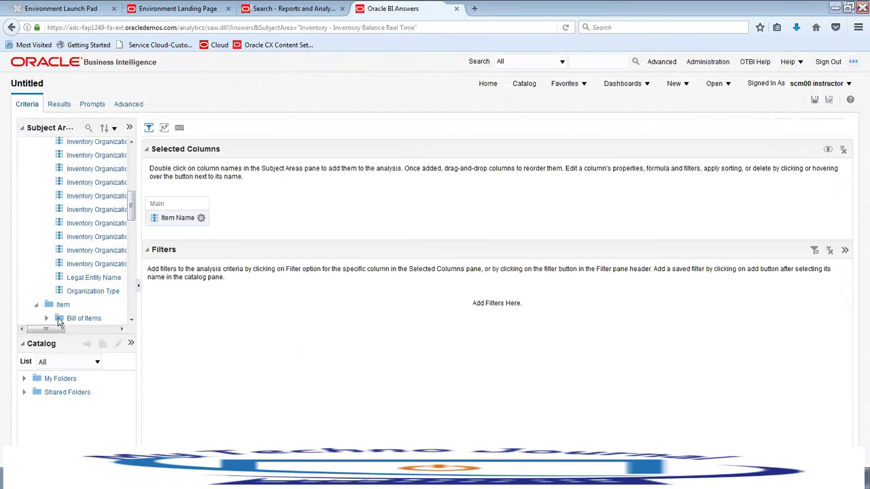
{"action": "left_click_drag", "start_coordinate": [44, 333], "coordinate": [73, 331]}
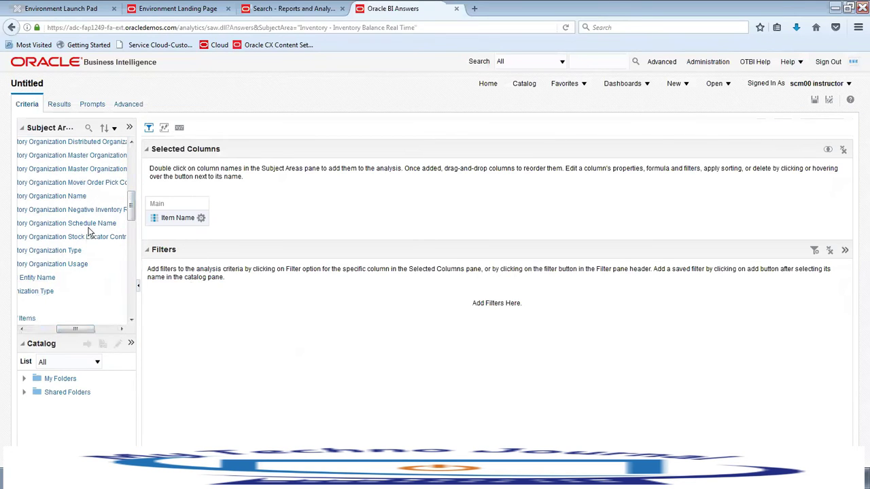
{"action": "double_click", "coordinate": [77, 196]}
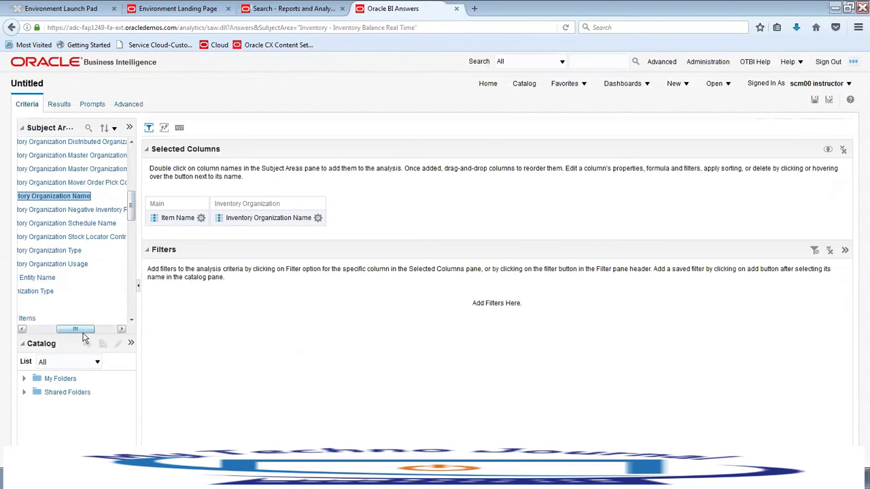
- Add the On-Hand Quantity column from the Current On-Hand Inventory folder to the analysis
{"action": "left_click_drag", "start_coordinate": [86, 331], "coordinate": [59, 332]}
{"action": "left_click_drag", "start_coordinate": [129, 210], "coordinate": [133, 169]}
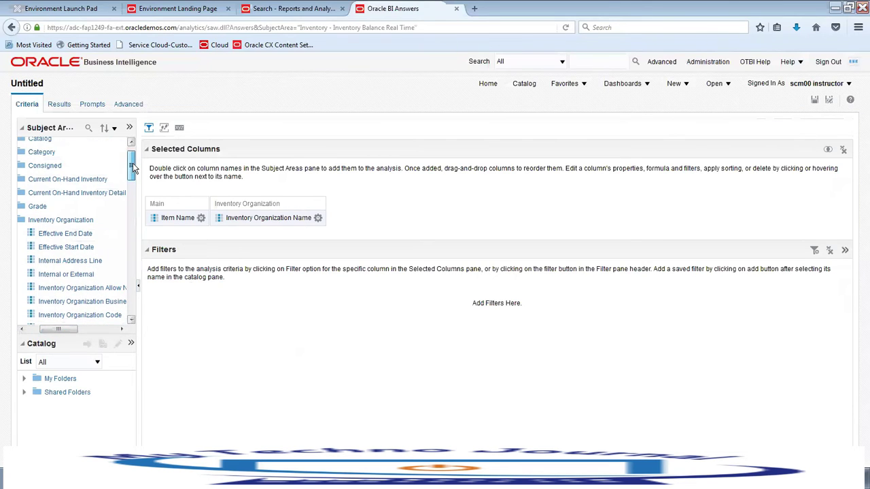
{"action": "double_click", "coordinate": [75, 181]}
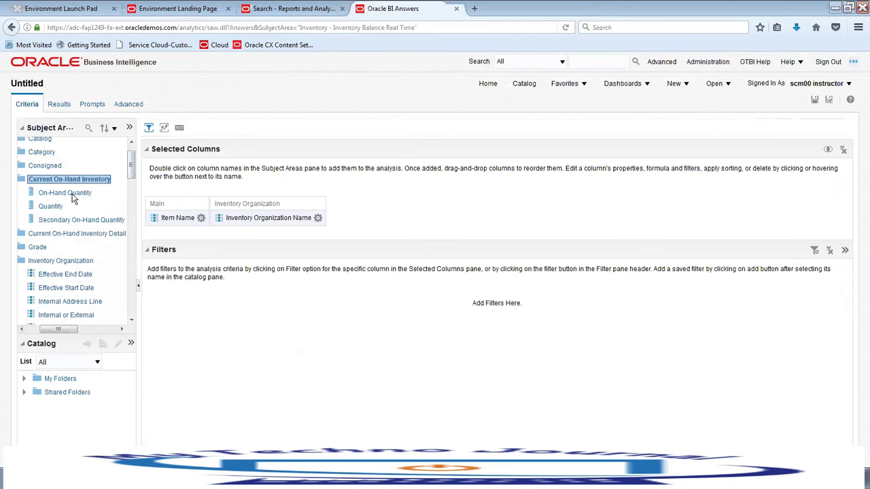
{"action": "left_click", "coordinate": [73, 196]}
{"action": "double_click", "coordinate": [72, 196]}
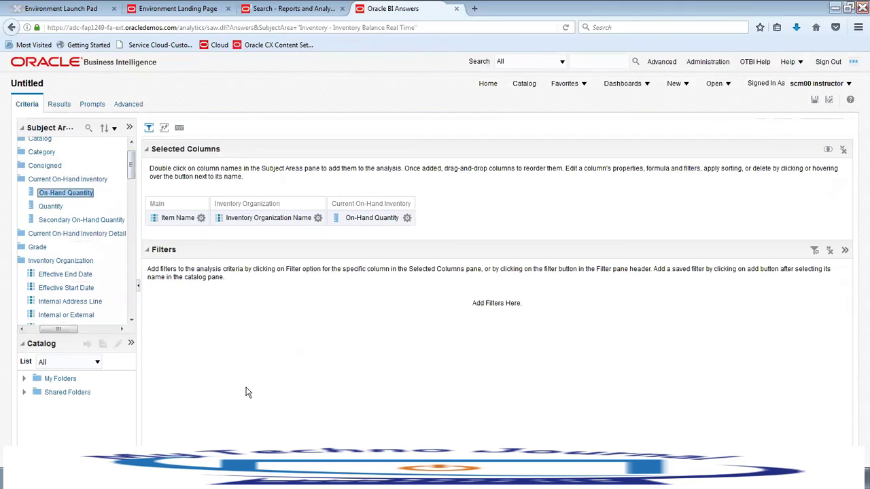
{"action": "left_click", "coordinate": [201, 218]}
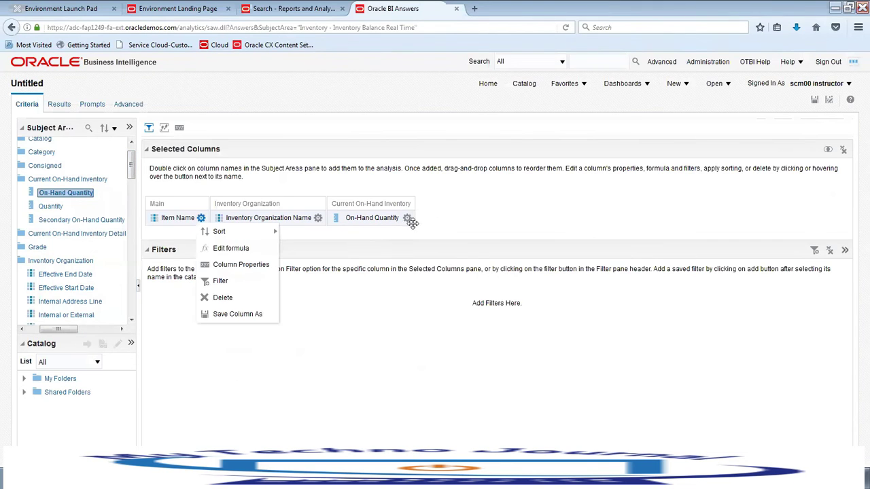
{"action": "mouse_move", "coordinate": [224, 231]}
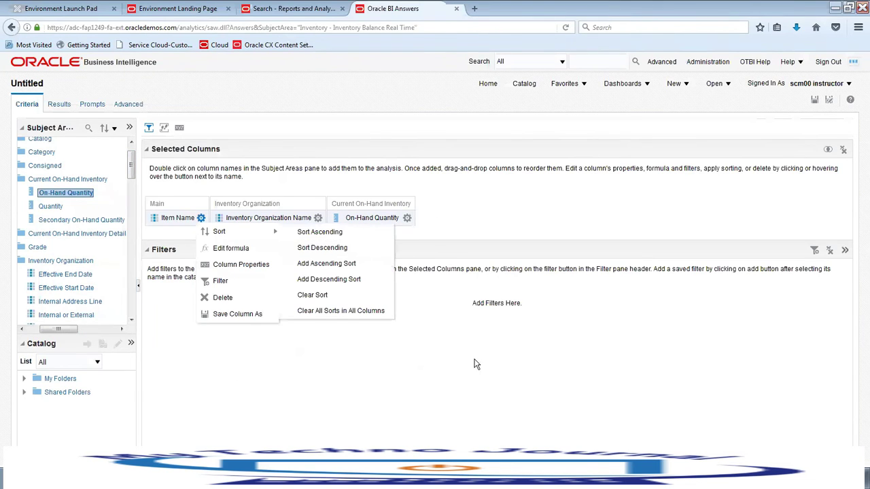
{"action": "left_click", "coordinate": [419, 431]}
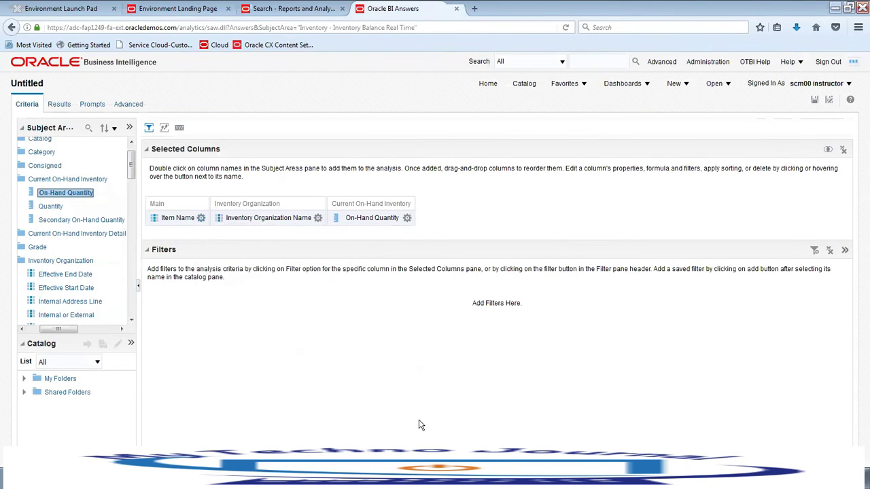
- Display the analysis results and look through the on-hand quantities by item and inventory organization
{"action": "left_click", "coordinate": [67, 106]}
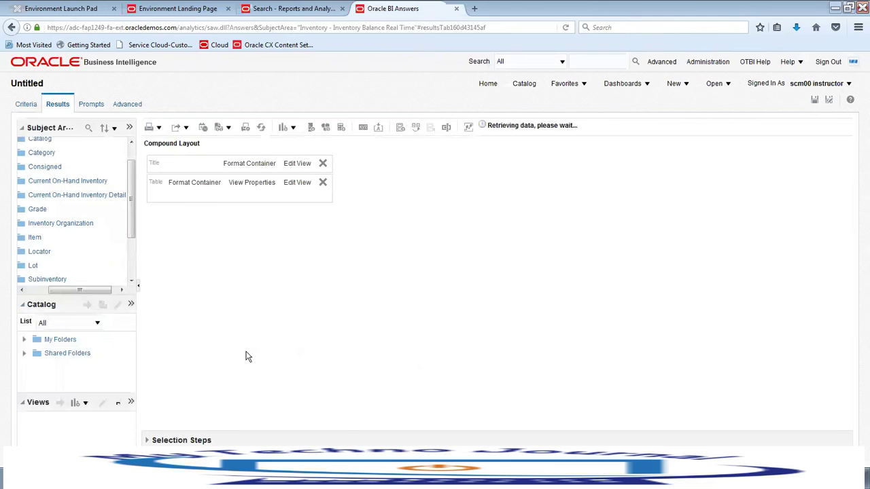
{"action": "scroll", "coordinate": [333, 351], "scroll_direction": "down", "scroll_amount": 6}
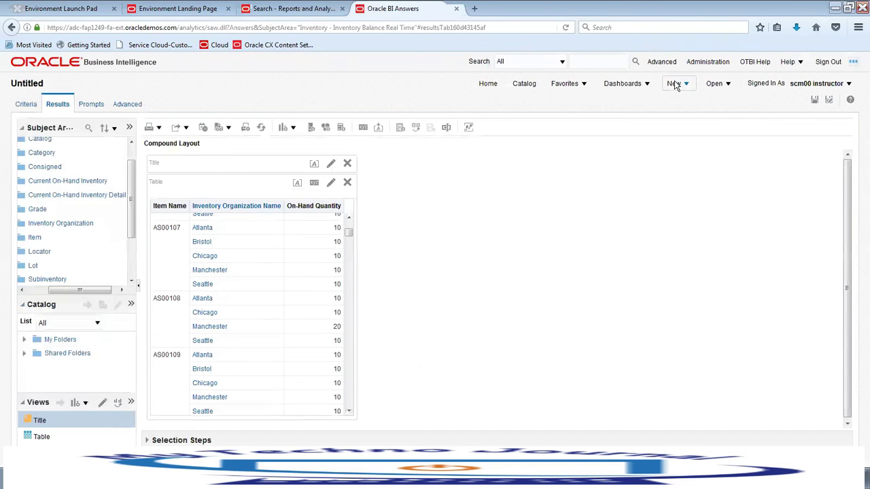
- Save the analysis as "Demo-Inv Bal Real Time" in the Custom folder under Shared Folders
{"action": "left_click", "coordinate": [830, 101]}
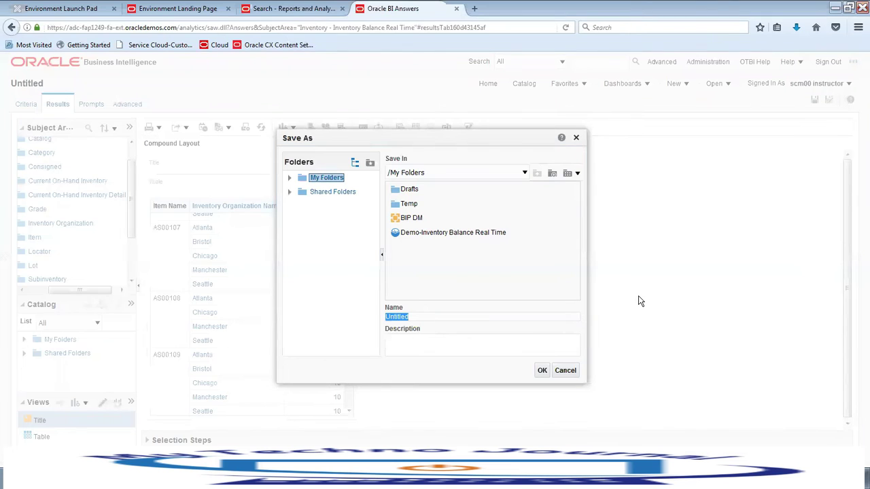
{"action": "left_click", "coordinate": [329, 192]}
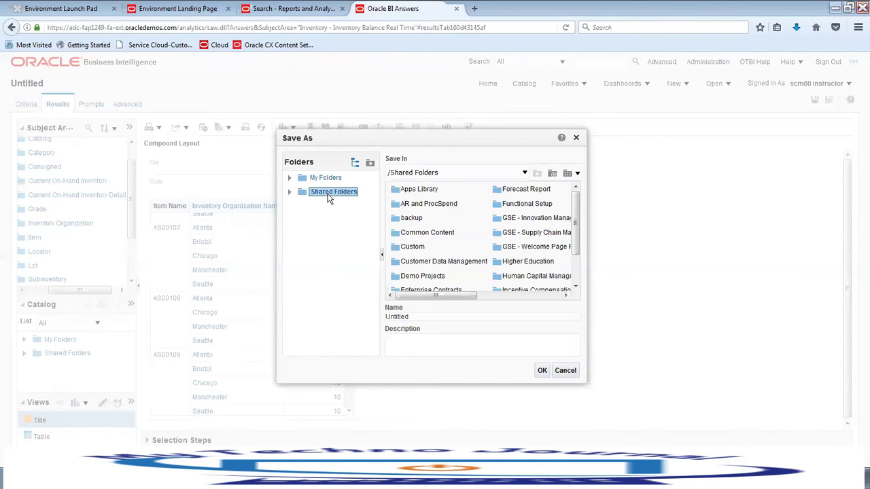
{"action": "left_click", "coordinate": [421, 247]}
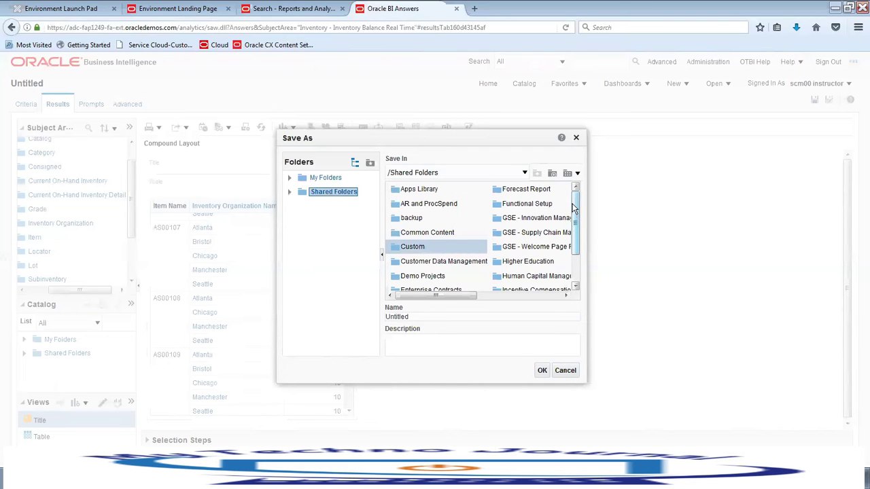
{"action": "mouse_move", "coordinate": [576, 200]}
{"action": "left_mouse_down"}
{"action": "mouse_move", "coordinate": [576, 230]}
{"action": "mouse_move", "coordinate": [582, 185]}
{"action": "left_mouse_up"}
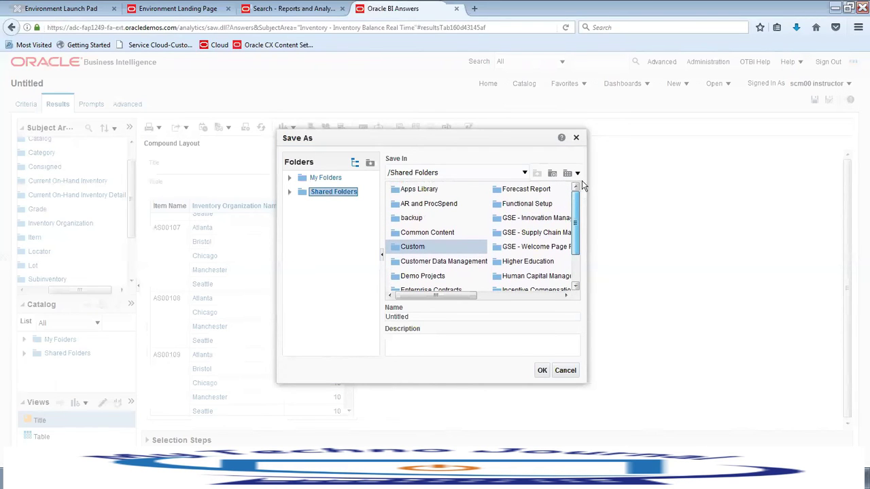
{"action": "double_click", "coordinate": [416, 248]}
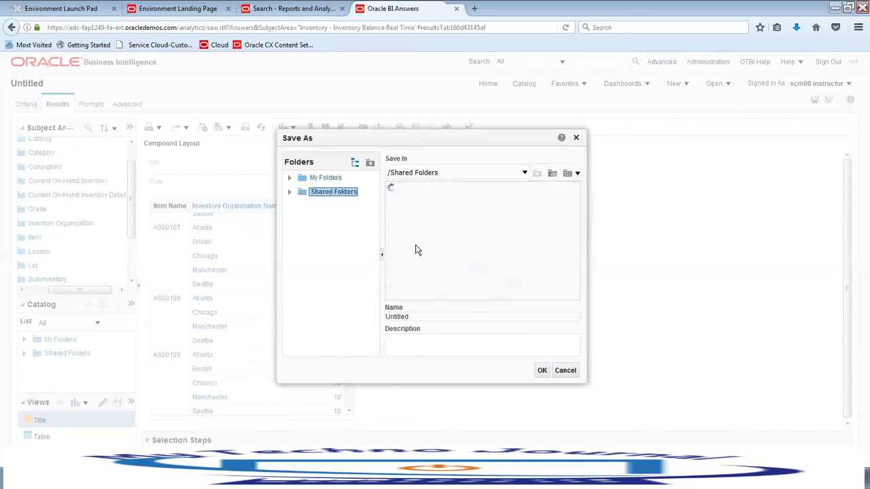
{"action": "left_click", "coordinate": [437, 318]}
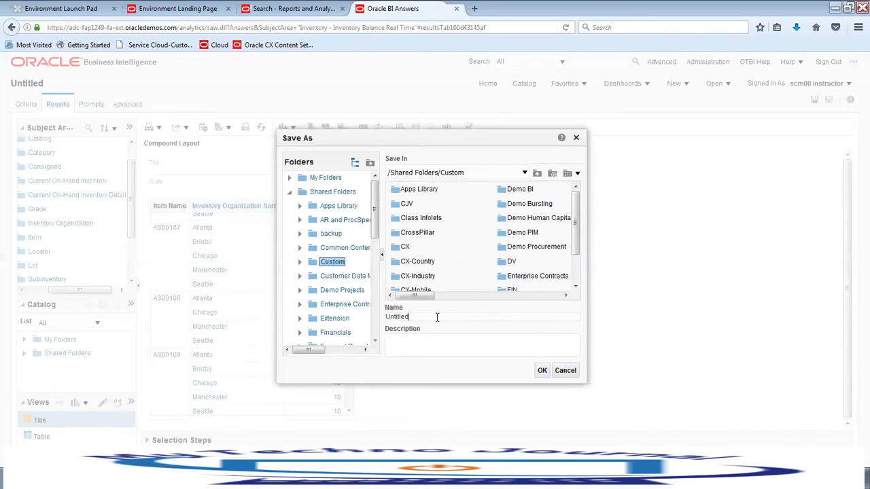
{"action": "left_click_drag", "start_coordinate": [437, 317], "coordinate": [384, 316]}
{"action": "type", "text": "Demo-Inv Bal Real"}
{"action": "type", "text": "Time"}
{"action": "left_click", "coordinate": [542, 371]}
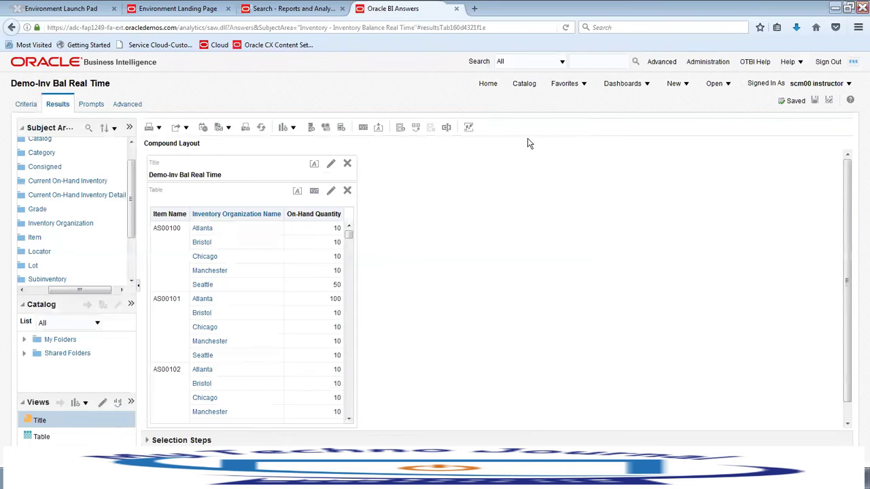
- Create a new dashboard named "Demo-DB" in /Shared Folders/Custom/Dashboards with the option to add content now
{"action": "left_click", "coordinate": [649, 84]}
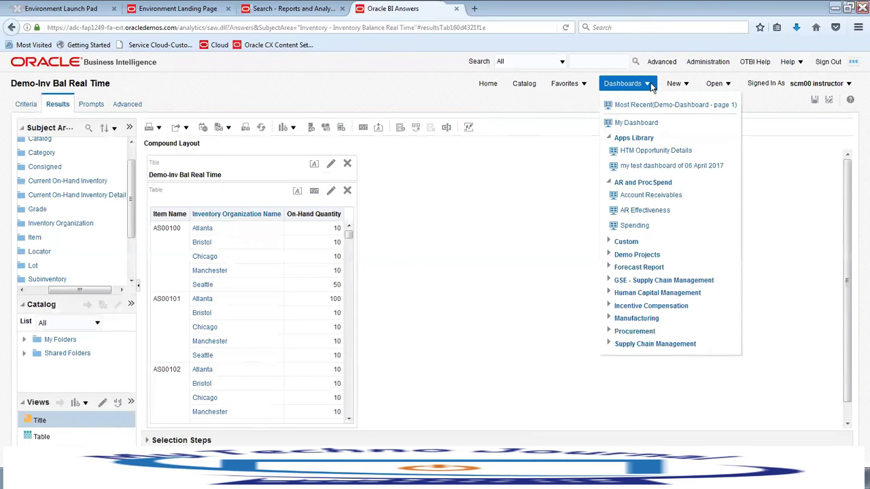
{"action": "left_click", "coordinate": [685, 84]}
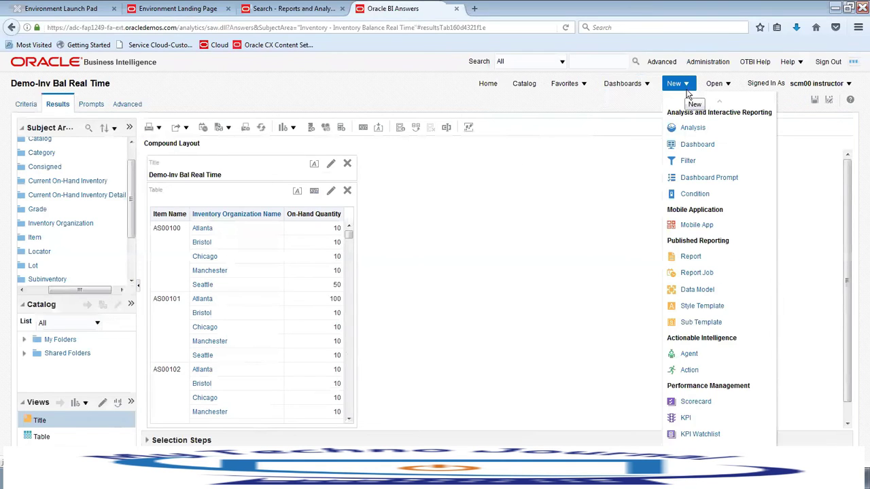
{"action": "left_click", "coordinate": [699, 145]}
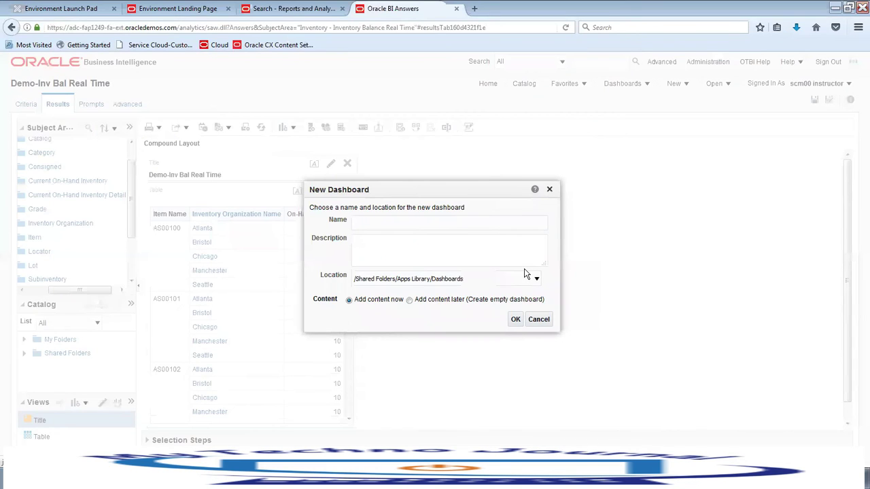
{"action": "type", "text": "Demo-DB"}
{"action": "left_click", "coordinate": [537, 282]}
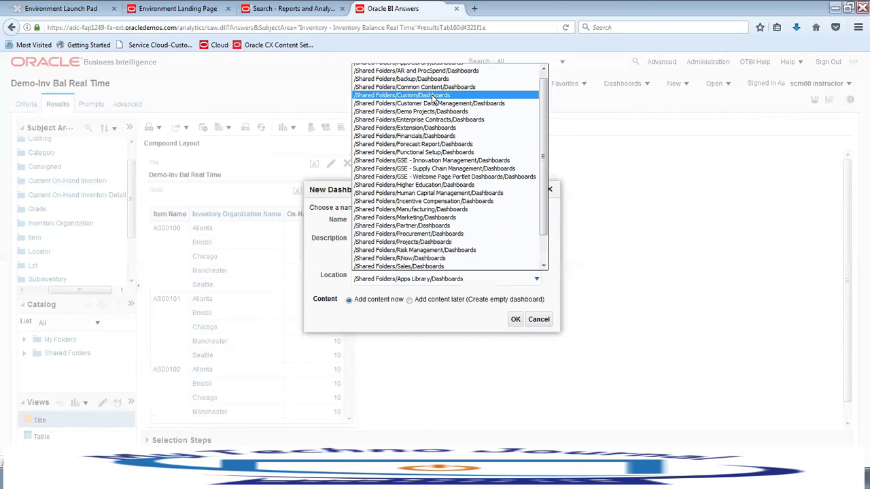
{"action": "left_click", "coordinate": [432, 99]}
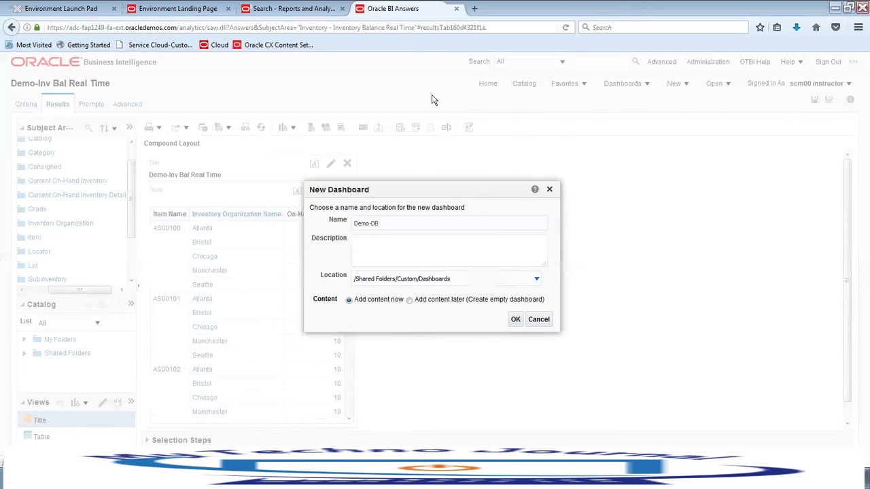
{"action": "left_click", "coordinate": [515, 321]}
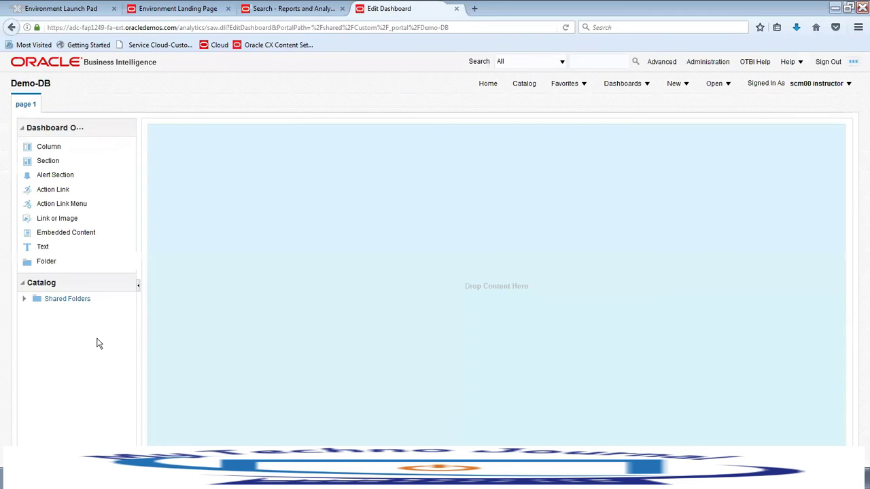
- Place the "Demo-Inv Bal Real Time" analysis from the Custom shared folder on page 1 of the dashboard
{"action": "left_click", "coordinate": [24, 300]}
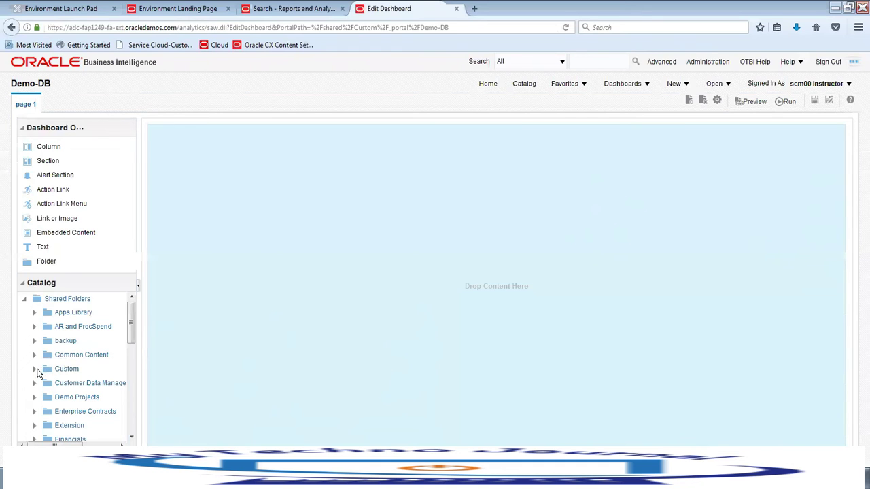
{"action": "left_click", "coordinate": [35, 369]}
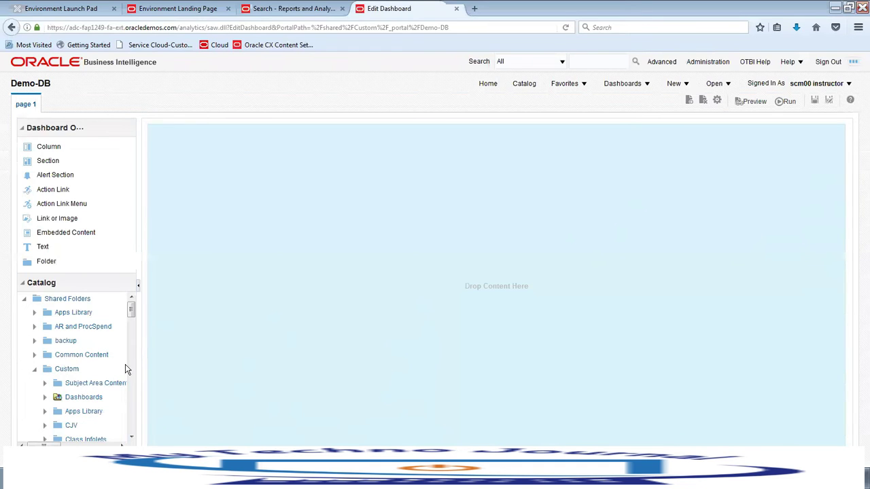
{"action": "scroll", "coordinate": [126, 353], "scroll_direction": "down", "scroll_amount": 5}
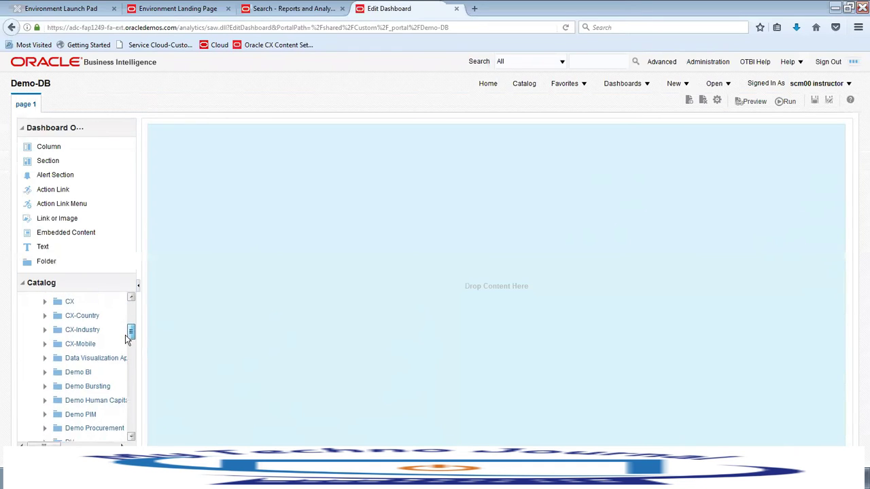
{"action": "left_click_drag", "start_coordinate": [126, 337], "coordinate": [128, 391]}
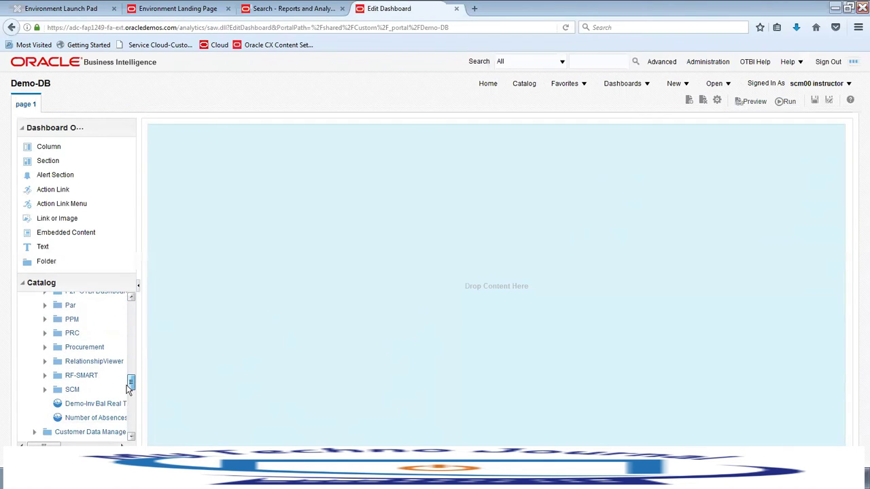
{"action": "left_click", "coordinate": [96, 406]}
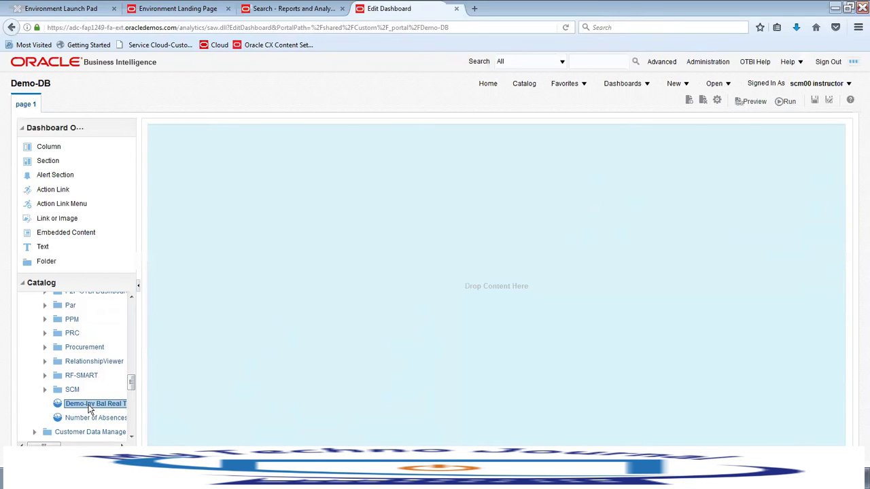
{"action": "left_click_drag", "start_coordinate": [88, 409], "coordinate": [314, 189]}
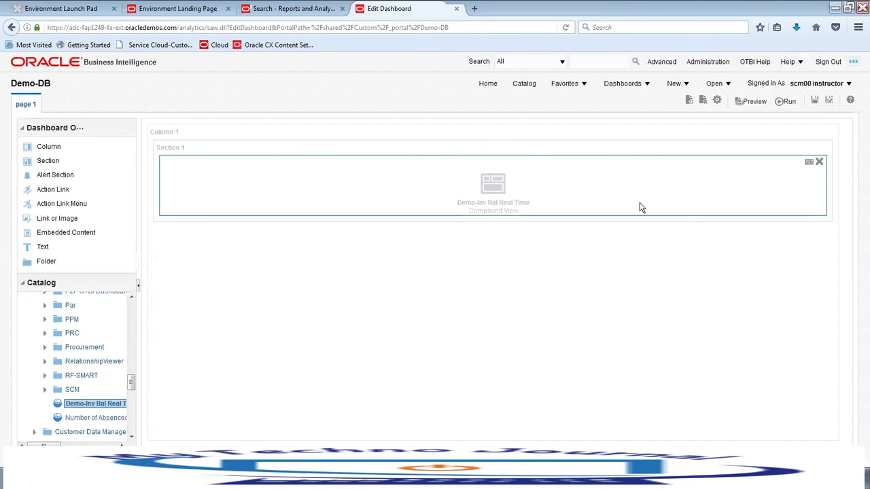
- Preview the dashboard, look through the inventory table, and close the preview
{"action": "left_click", "coordinate": [754, 103]}
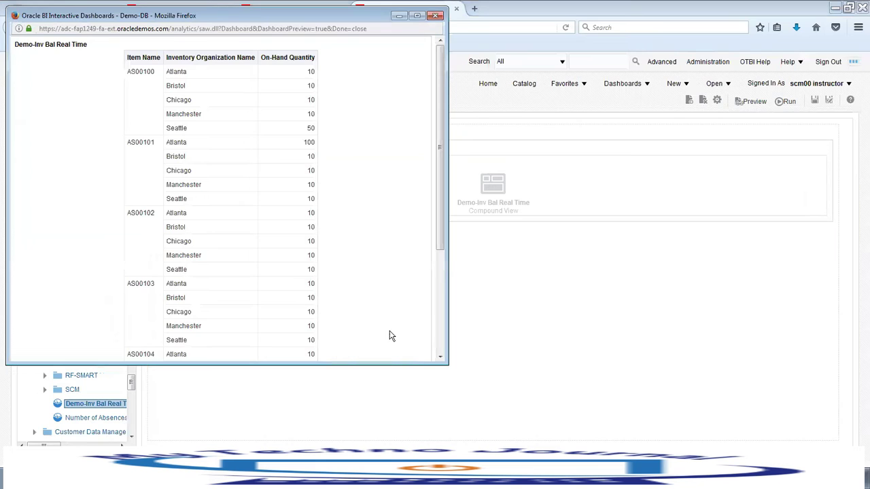
{"action": "scroll", "coordinate": [384, 314], "scroll_direction": "down", "scroll_amount": 4}
{"action": "scroll", "coordinate": [396, 200], "scroll_direction": "up", "scroll_amount": 5}
{"action": "left_click_drag", "start_coordinate": [314, 18], "coordinate": [344, 85]}
{"action": "left_click", "coordinate": [467, 82]}
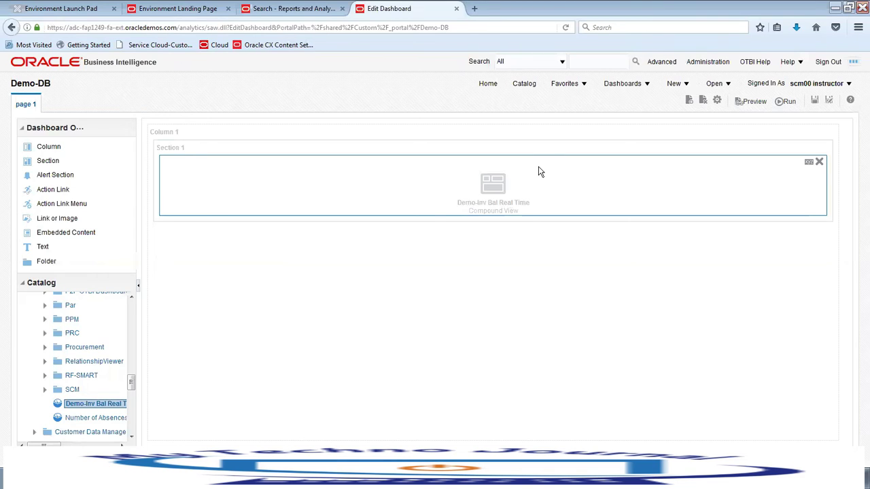
- Create a new data model, leaving the dashboard editor without saving
{"action": "left_click", "coordinate": [683, 85]}
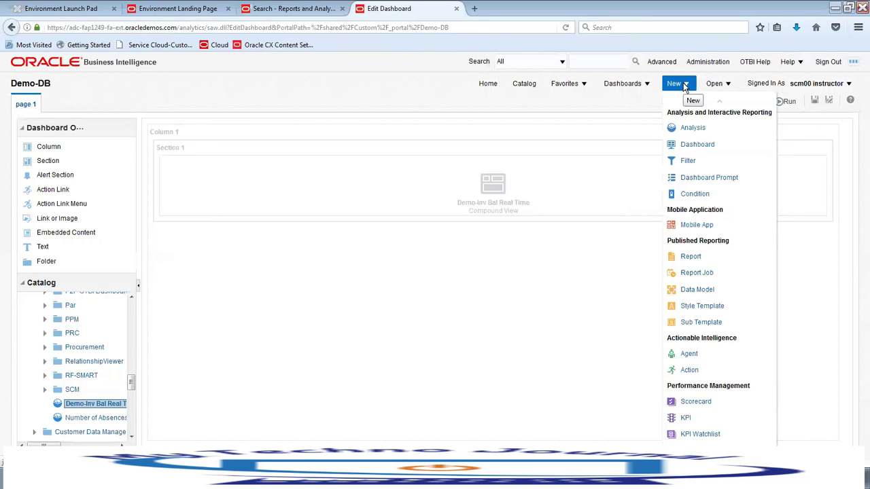
{"action": "left_click", "coordinate": [705, 291]}
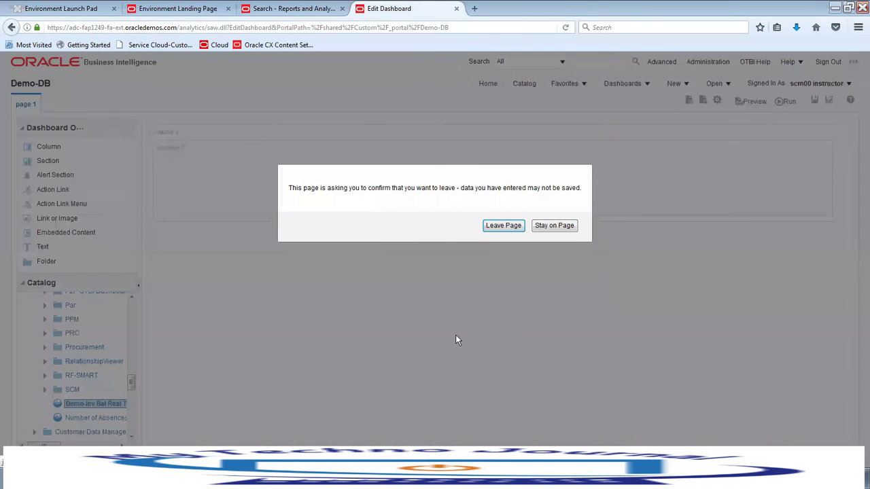
{"action": "left_click", "coordinate": [503, 227]}
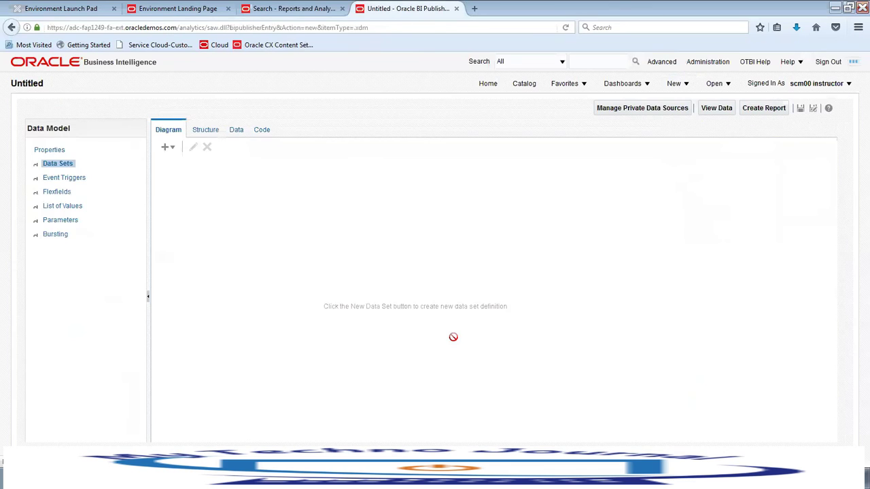
- Start a new SQL Query data set named "Demo BIP Jan" using the FUSIONDB data source
{"action": "left_click", "coordinate": [171, 149]}
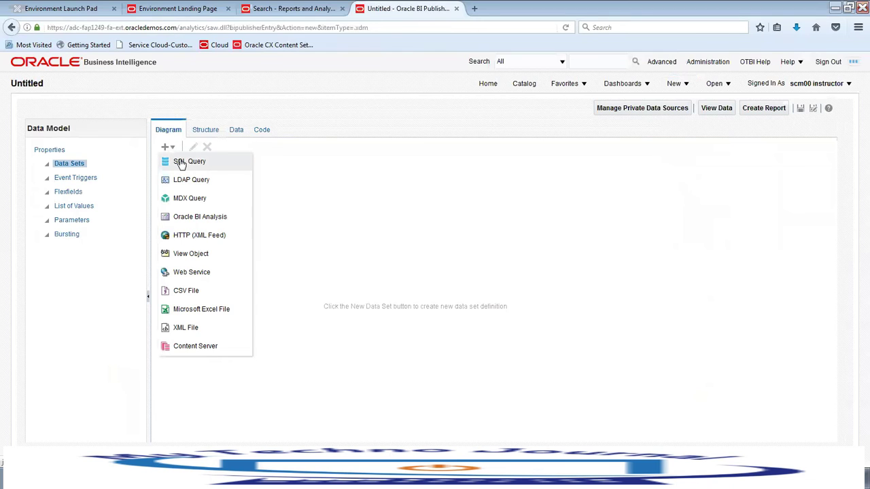
{"action": "left_click", "coordinate": [202, 167]}
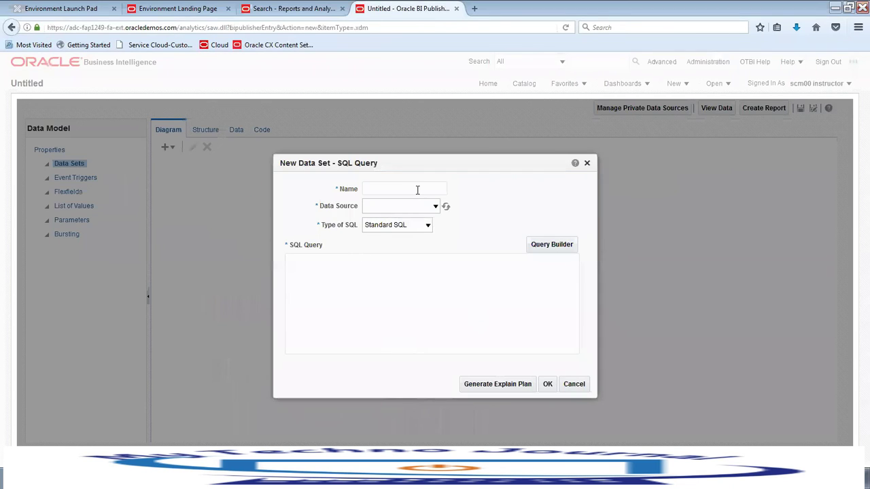
{"action": "left_click", "coordinate": [427, 210]}
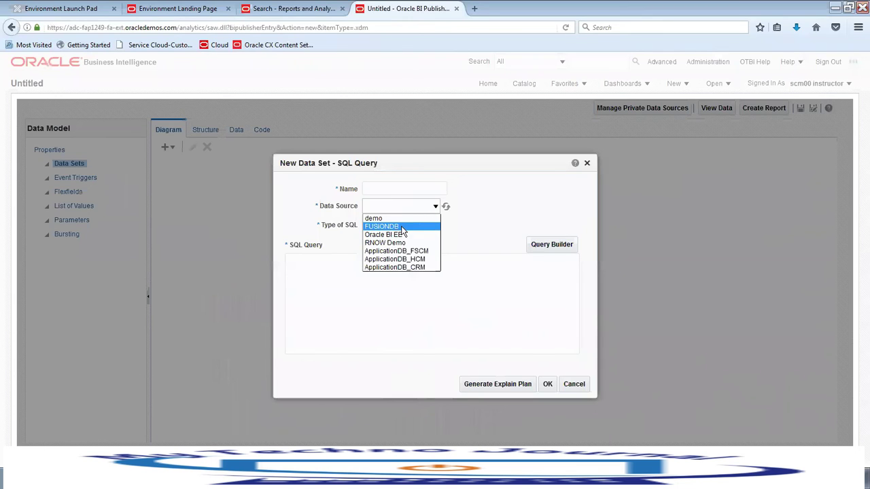
{"action": "left_click", "coordinate": [402, 227]}
{"action": "left_click", "coordinate": [403, 188]}
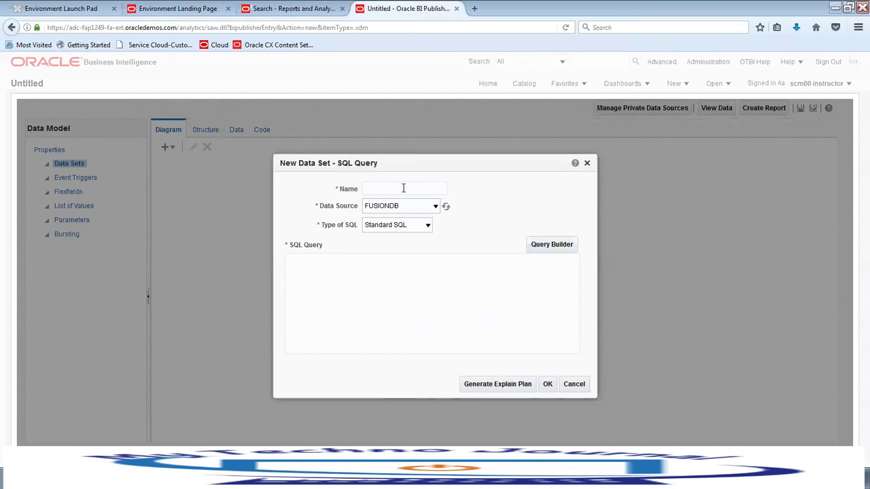
{"action": "type", "text": "Demo"}
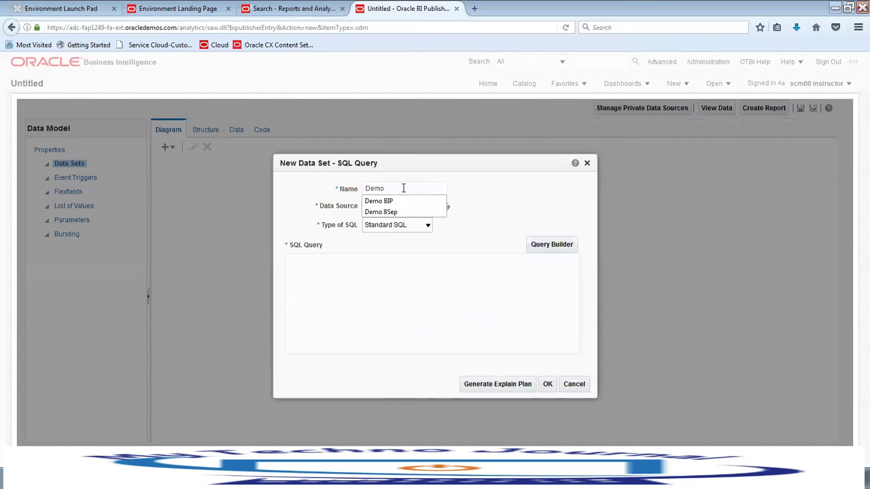
{"action": "type", "text": " BIP"}
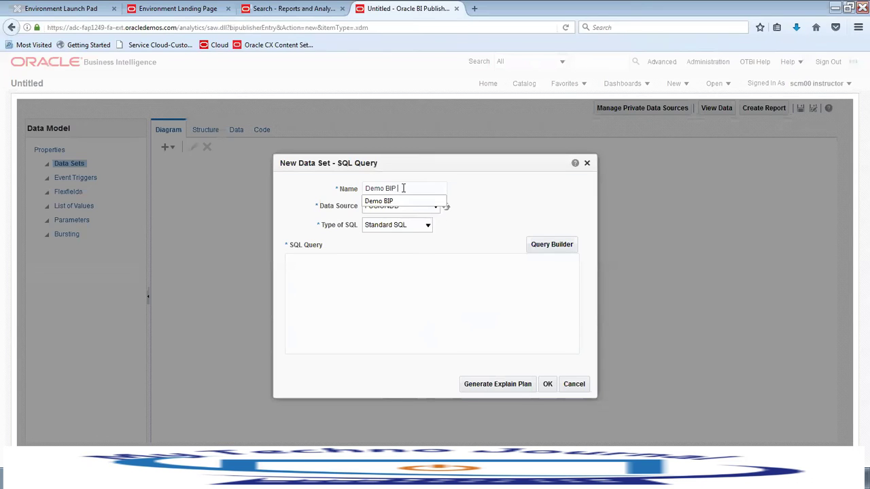
{"action": "type", "text": " Jan"}
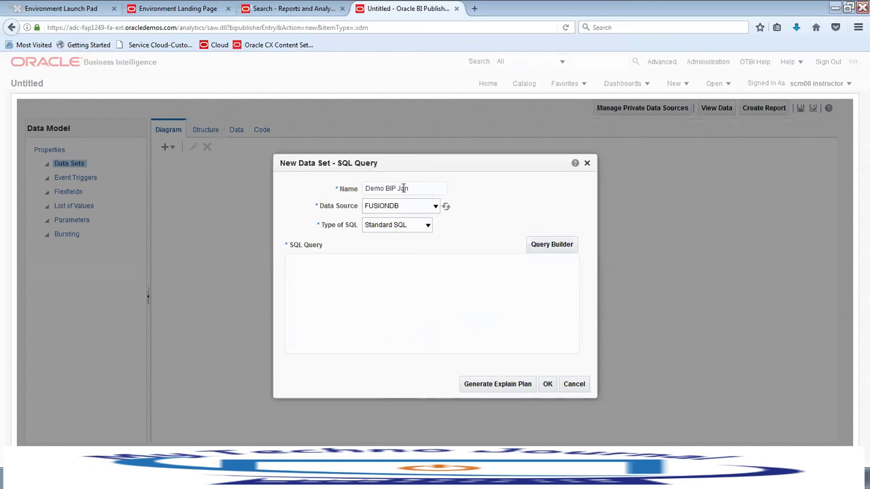
{"action": "left_click", "coordinate": [381, 264]}
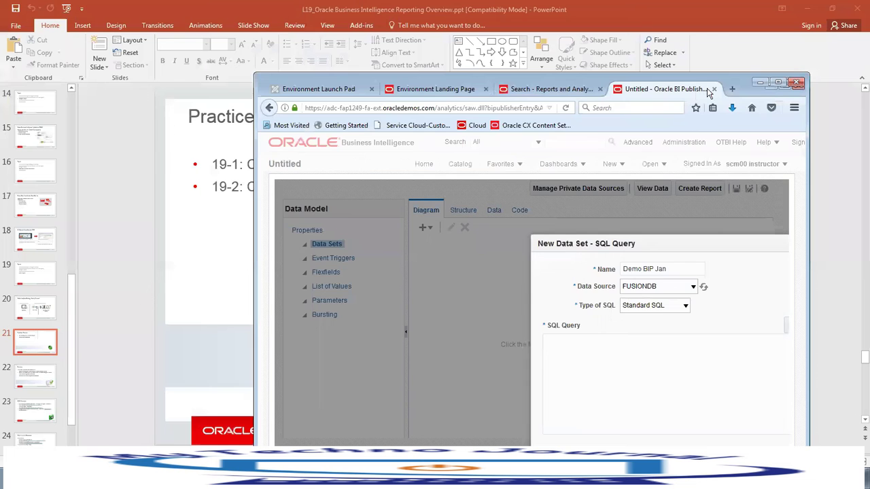
- Open docs.oracle.com in a new browser tab, with the browser window maximized
{"action": "left_click", "coordinate": [732, 89]}
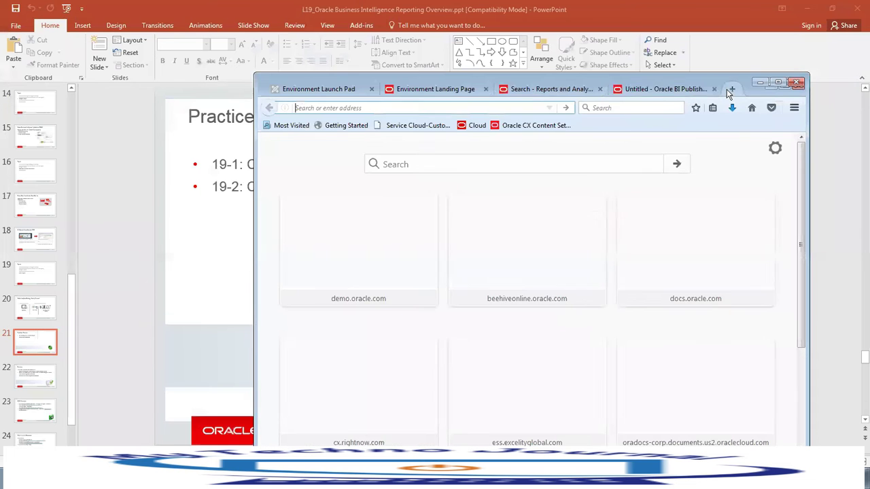
{"action": "left_click", "coordinate": [783, 83]}
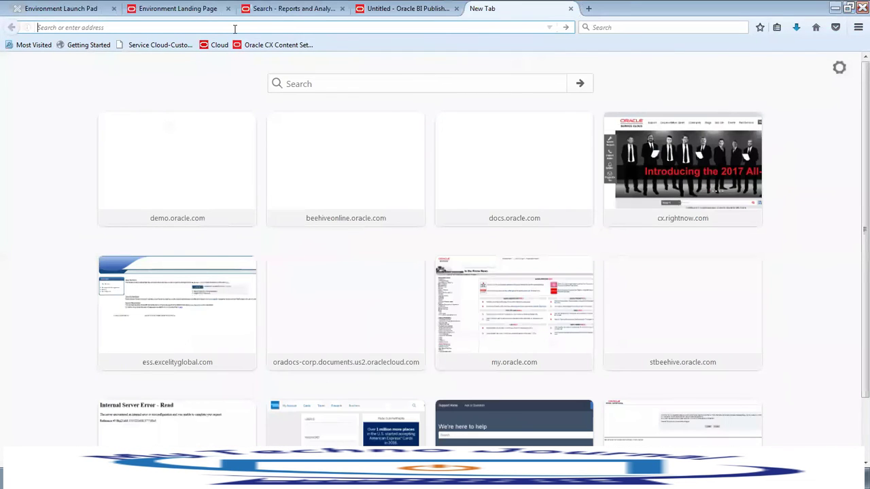
{"action": "type", "text": "d"}
{"action": "key", "text": "BackSpace"}
{"action": "type", "text": "ocs.oracle.com/"}
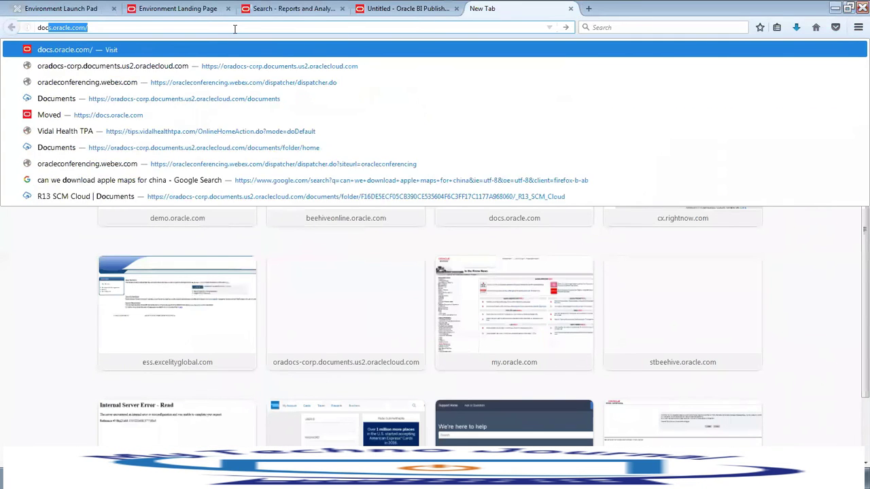
{"action": "key", "text": "Return"}
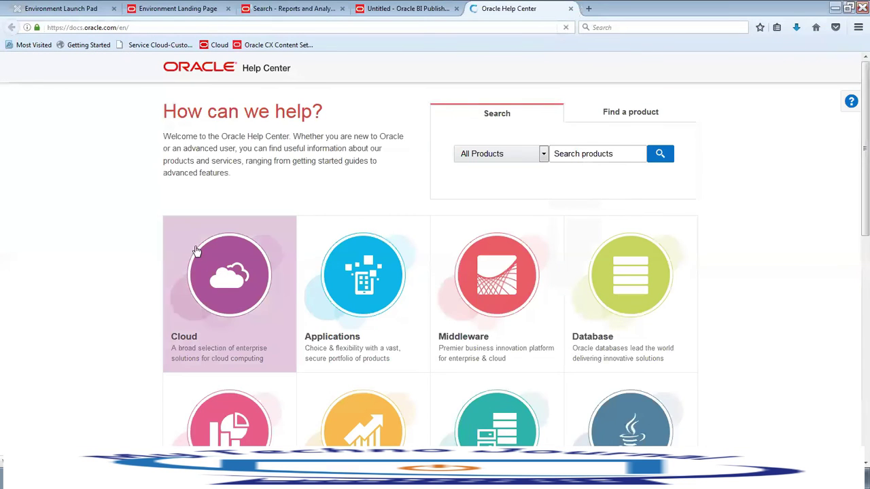
- Go to the SCM Core documentation under Supply Chain Management in the Software as a Service cloud documentation
{"action": "left_click", "coordinate": [265, 299]}
{"action": "scroll", "coordinate": [264, 313], "scroll_direction": "down", "scroll_amount": 6}
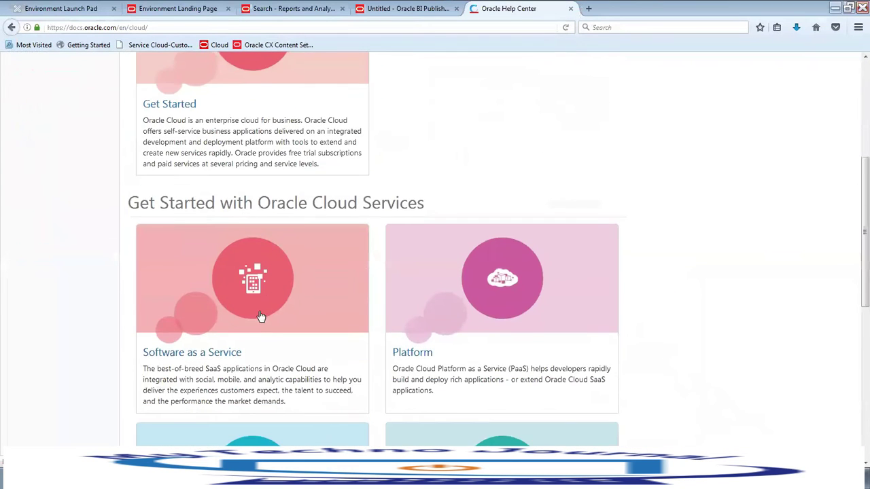
{"action": "left_click", "coordinate": [231, 181]}
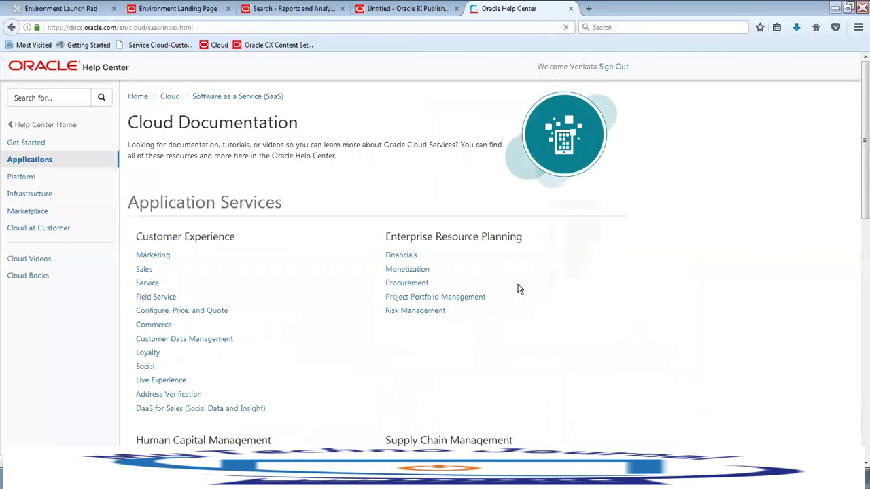
{"action": "scroll", "coordinate": [517, 289], "scroll_direction": "down", "scroll_amount": 4}
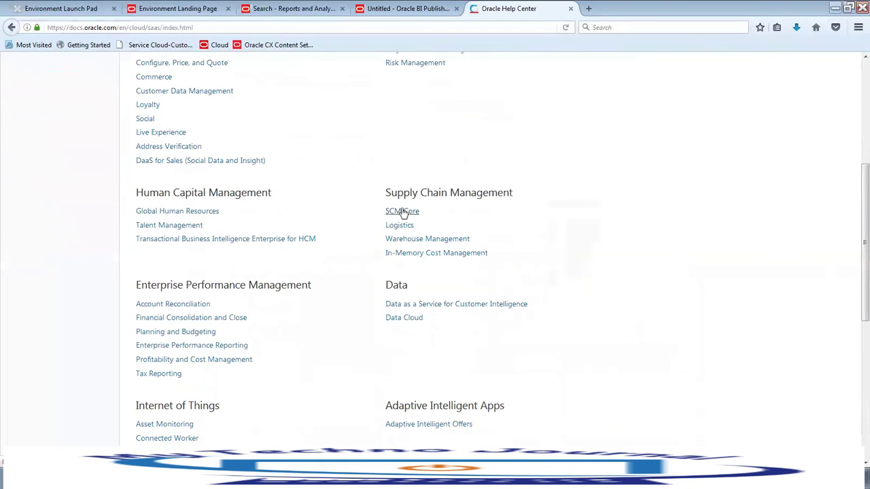
{"action": "left_click", "coordinate": [401, 211]}
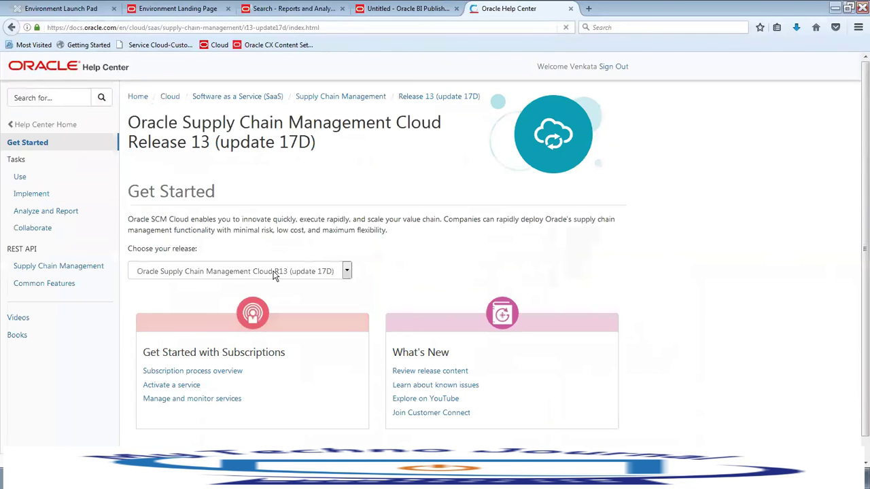
- Choose Oracle Supply Chain Management Cloud R13 (update 17C) and open its "Tables and Views for SCM Cloud" book
{"action": "left_click", "coordinate": [271, 275]}
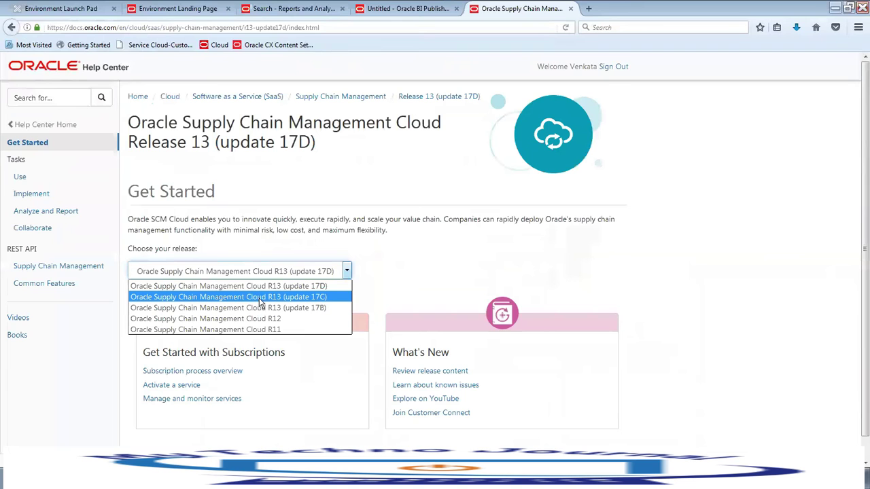
{"action": "left_click", "coordinate": [261, 299]}
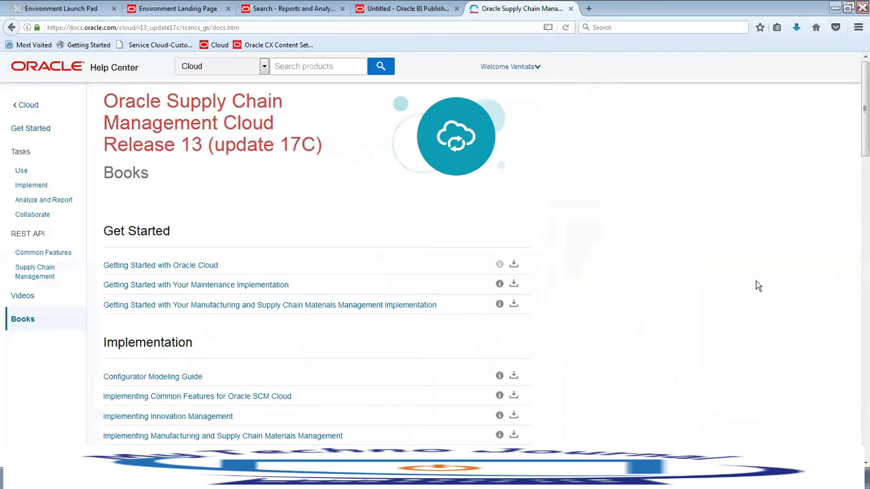
{"action": "scroll", "coordinate": [685, 262], "scroll_direction": "down", "scroll_amount": 20}
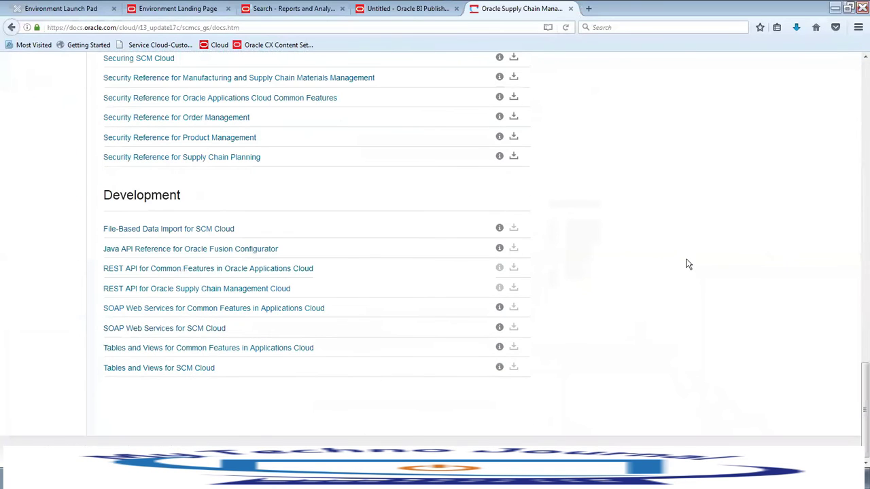
{"action": "left_click", "coordinate": [163, 371]}
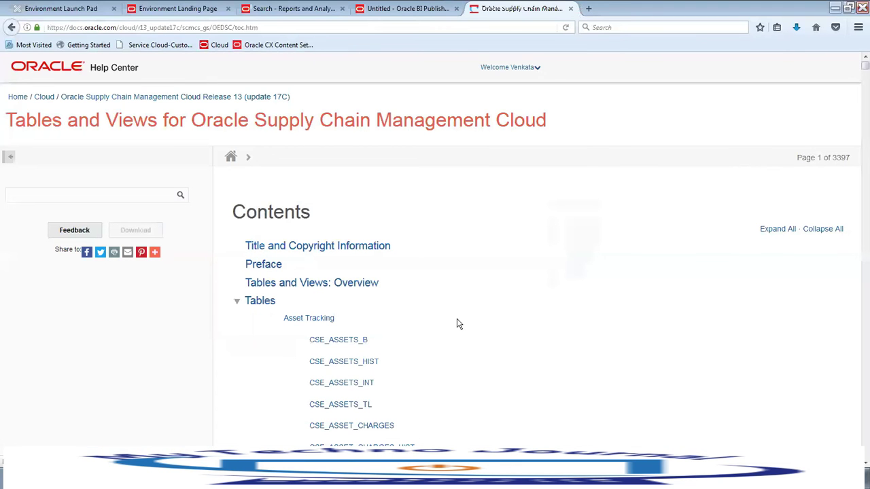
- Find the on-hand quantities table among the inventory tables and copy its name, INV_ONHAND_QUANTITIES_DETAIL
{"action": "left_click_drag", "start_coordinate": [861, 68], "coordinate": [836, 226]}
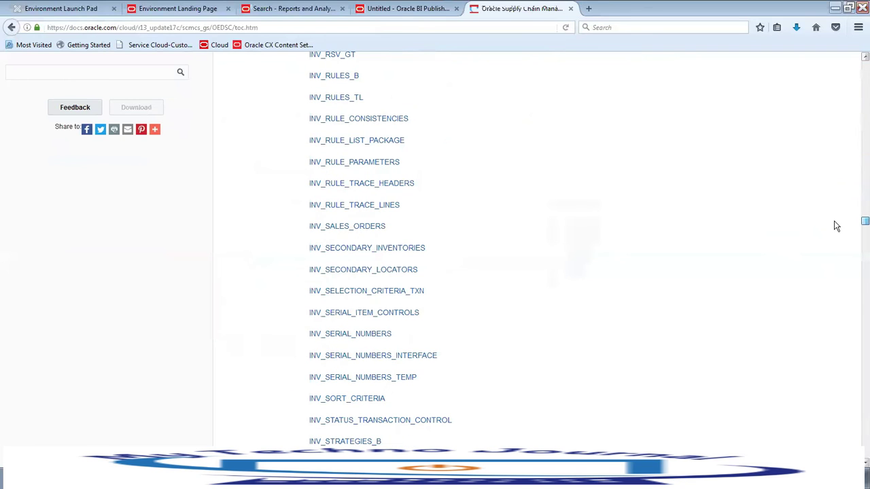
{"action": "scroll", "coordinate": [602, 278], "scroll_direction": "down", "scroll_amount": 2}
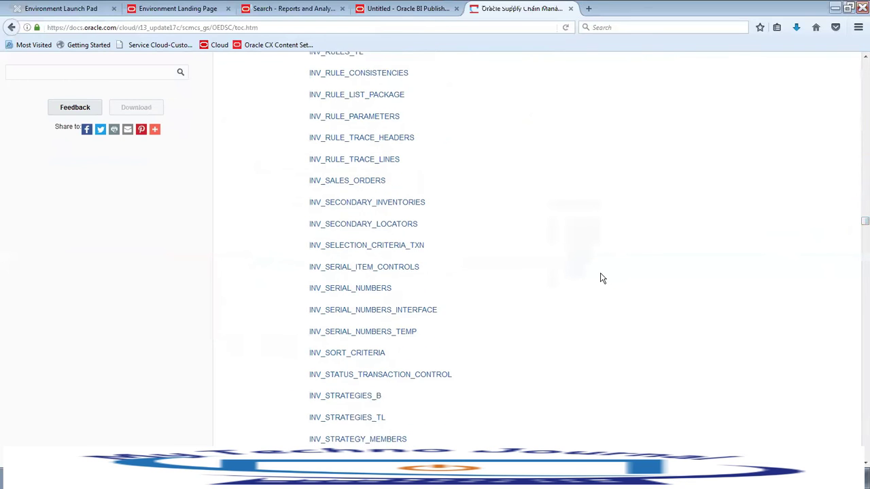
{"action": "scroll", "coordinate": [602, 278], "scroll_direction": "down", "scroll_amount": 2}
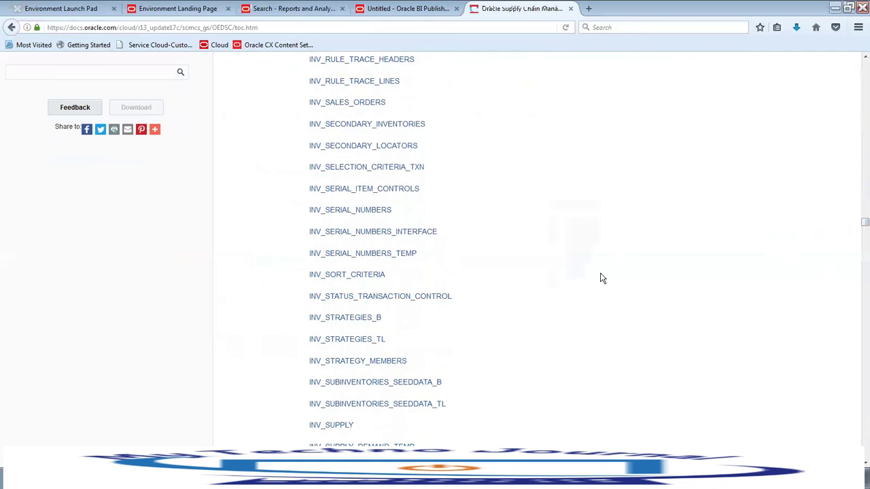
{"action": "scroll", "coordinate": [602, 278], "scroll_direction": "down", "scroll_amount": 2}
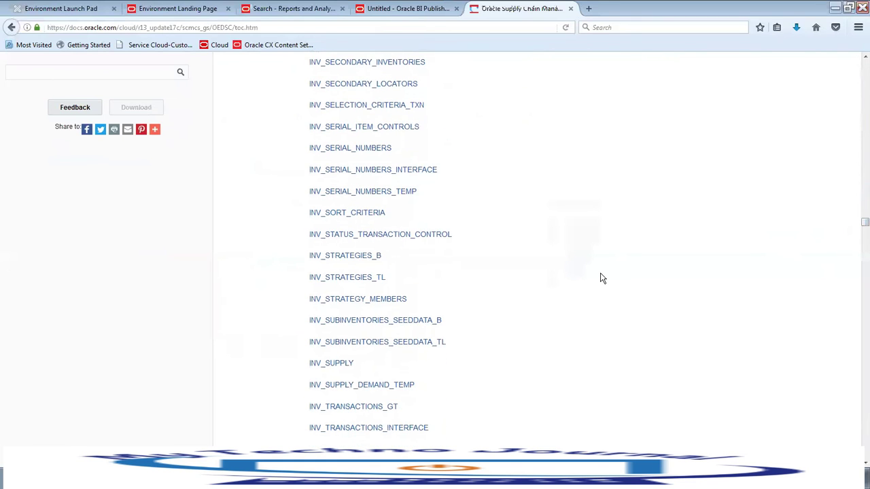
{"action": "scroll", "coordinate": [602, 278], "scroll_direction": "down", "scroll_amount": 6}
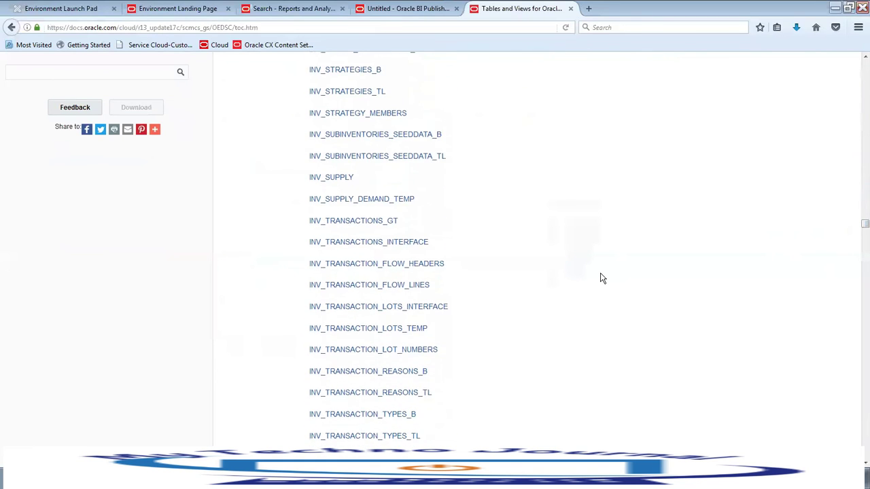
{"action": "scroll", "coordinate": [602, 278], "scroll_direction": "down", "scroll_amount": 8}
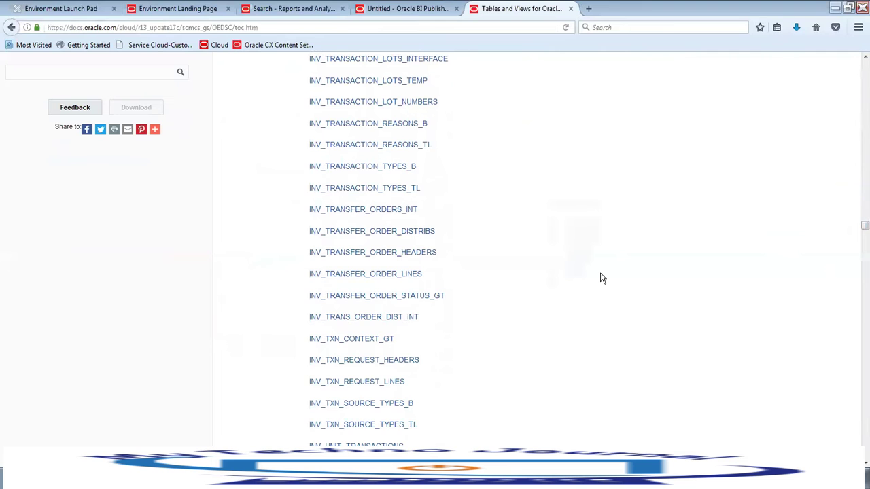
{"action": "scroll", "coordinate": [602, 278], "scroll_direction": "down", "scroll_amount": 4}
{"action": "scroll", "coordinate": [603, 278], "scroll_direction": "up", "scroll_amount": 12}
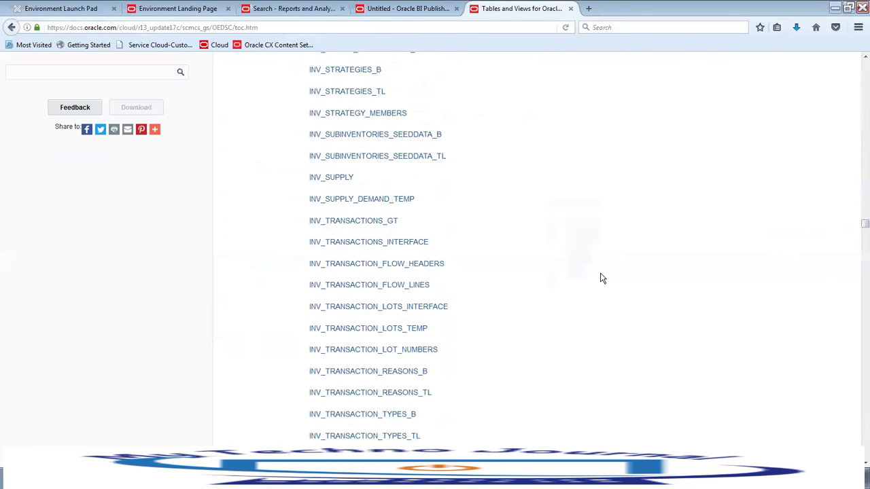
{"action": "scroll", "coordinate": [602, 278], "scroll_direction": "up", "scroll_amount": 11}
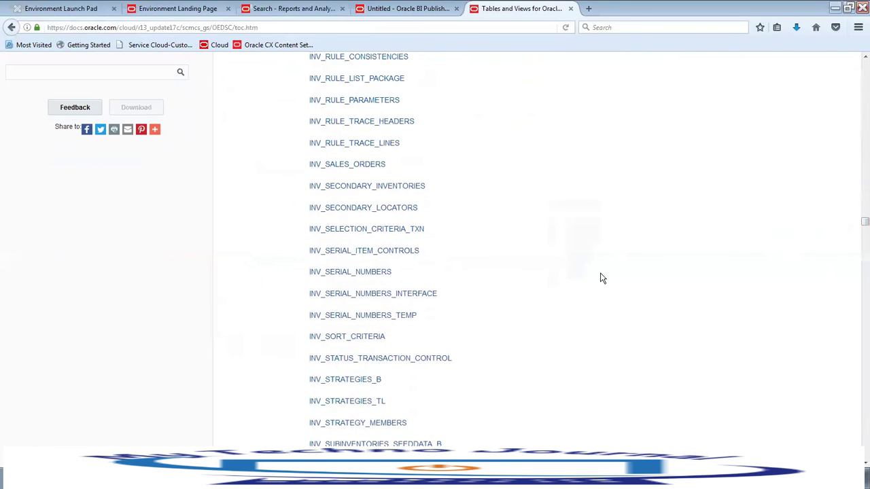
{"action": "scroll", "coordinate": [602, 278], "scroll_direction": "up", "scroll_amount": 7}
{"action": "scroll", "coordinate": [602, 278], "scroll_direction": "up", "scroll_amount": 8}
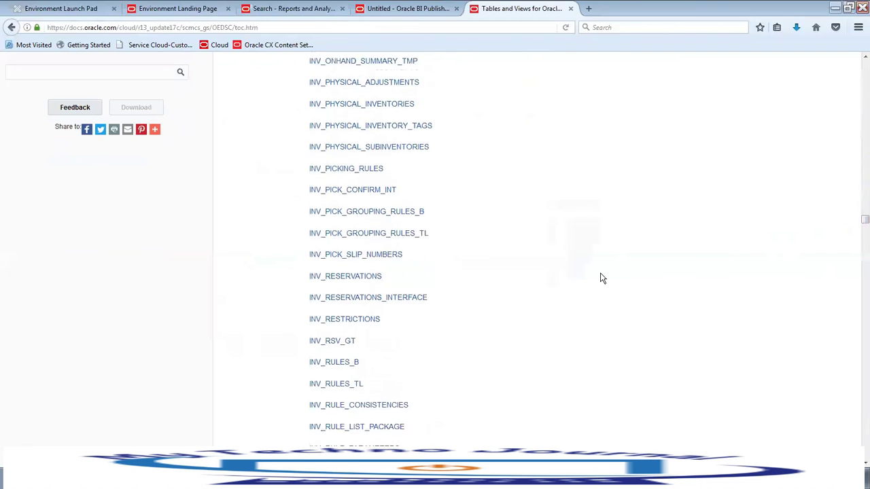
{"action": "scroll", "coordinate": [603, 278], "scroll_direction": "up", "scroll_amount": 2}
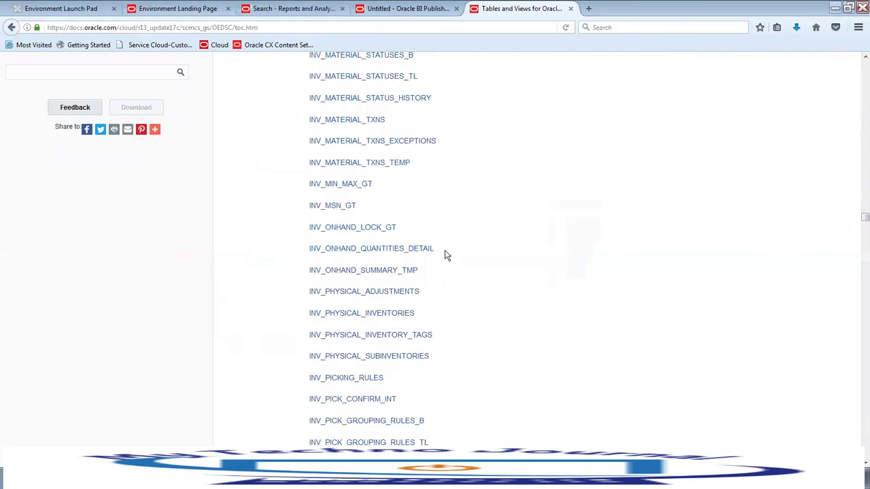
{"action": "left_click_drag", "start_coordinate": [445, 253], "coordinate": [312, 248]}
{"action": "key", "text": "ctrl+c"}
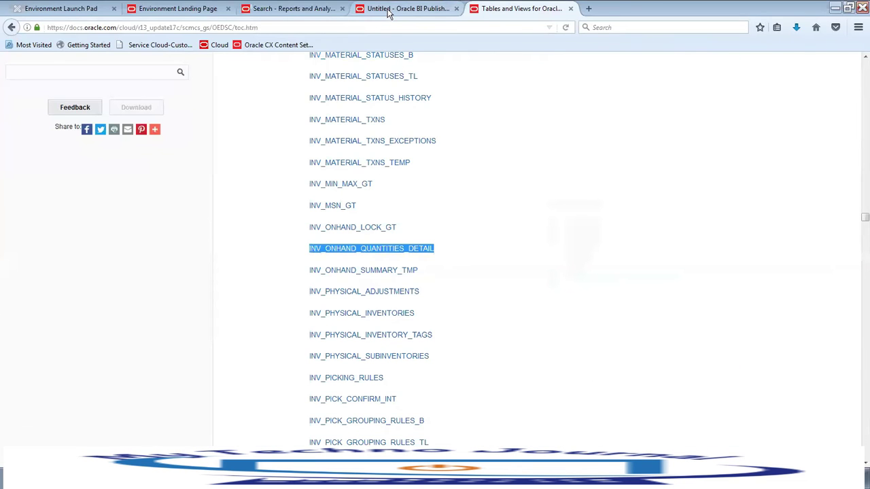
- Enter the query "select * from INV_ONHAND_QUANTITIES_DETAIL" in the Demo BIP Jan data set and create it
{"action": "left_click", "coordinate": [388, 10]}
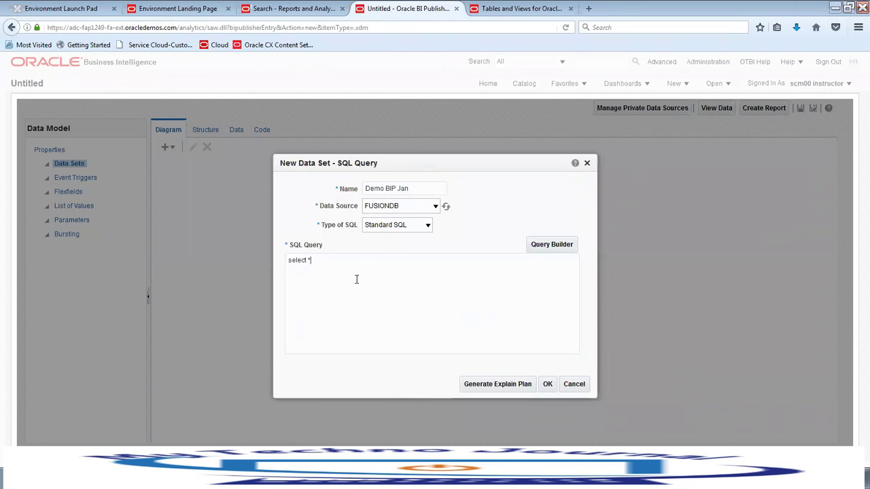
{"action": "key", "text": "ctrl+v"}
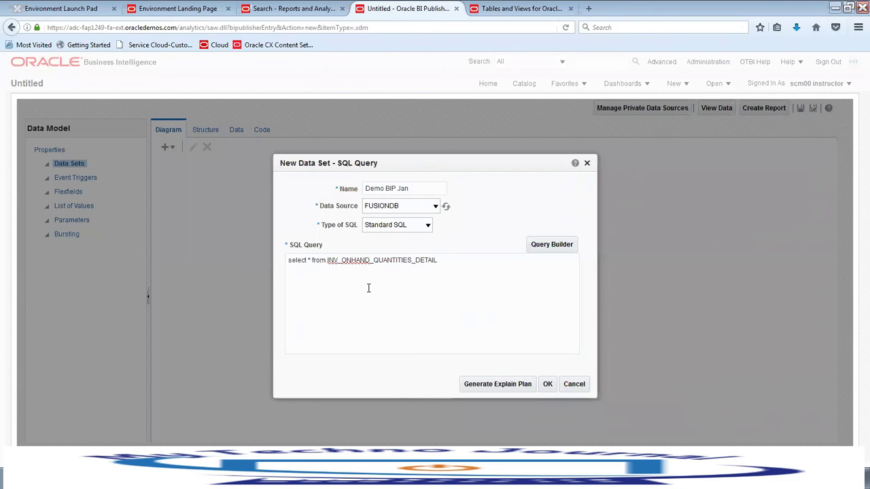
{"action": "left_click", "coordinate": [549, 391]}
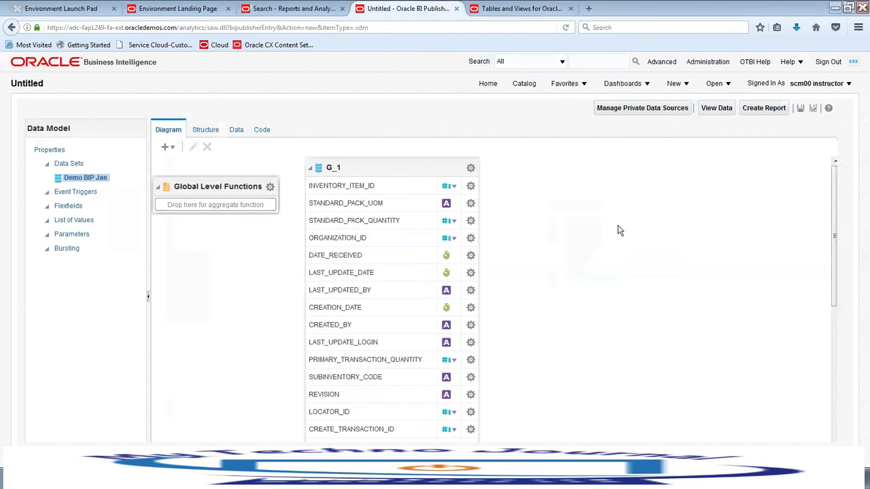
- View five rows of the Demo BIP Jan data set's output and look through the returned records
{"action": "left_click", "coordinate": [236, 133]}
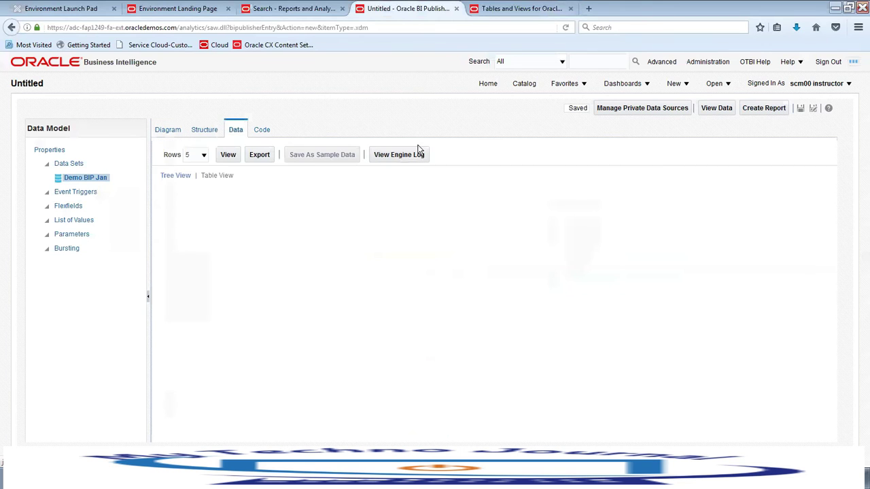
{"action": "left_click", "coordinate": [228, 155]}
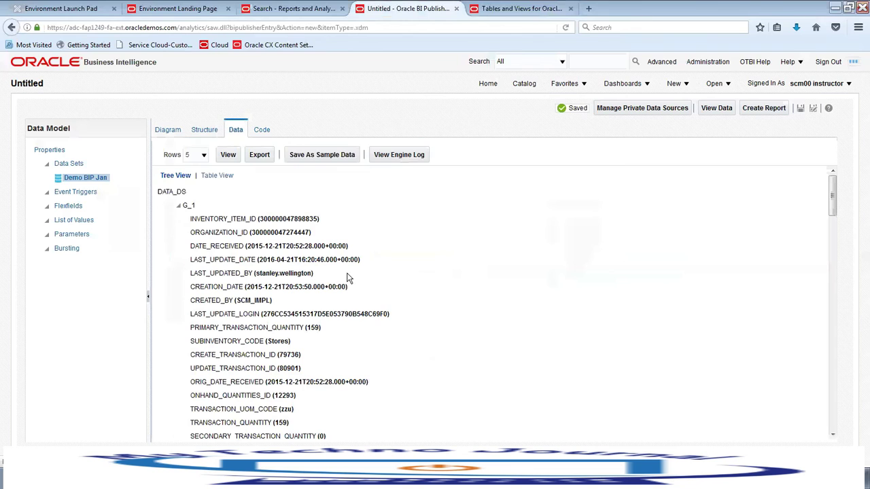
{"action": "scroll", "coordinate": [385, 252], "scroll_direction": "down", "scroll_amount": 9}
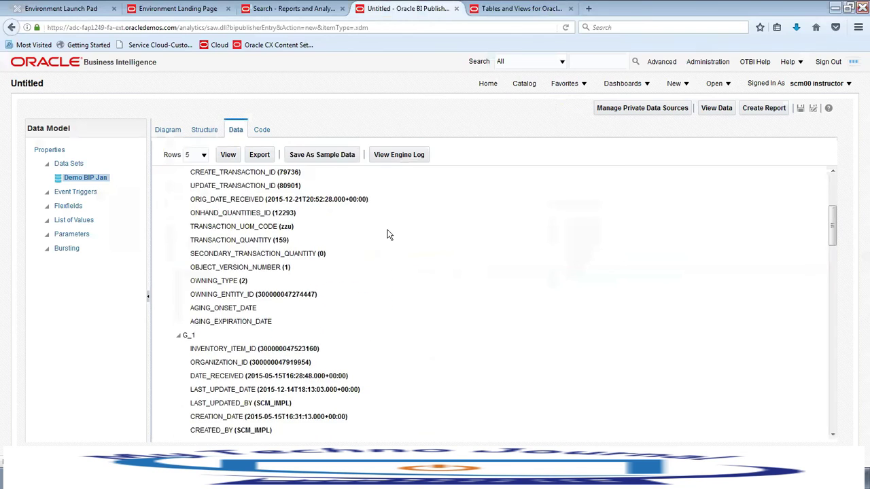
{"action": "scroll", "coordinate": [388, 235], "scroll_direction": "up", "scroll_amount": 2}
{"action": "scroll", "coordinate": [391, 241], "scroll_direction": "down", "scroll_amount": 10}
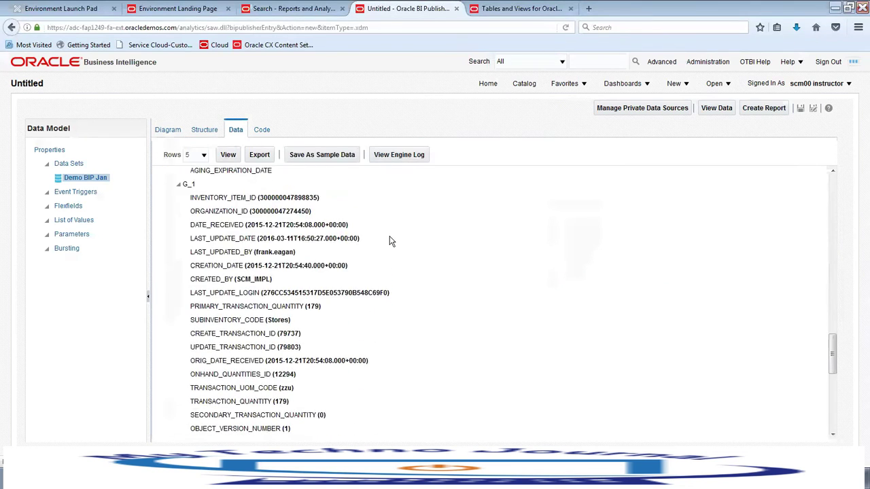
{"action": "scroll", "coordinate": [391, 241], "scroll_direction": "up", "scroll_amount": 15}
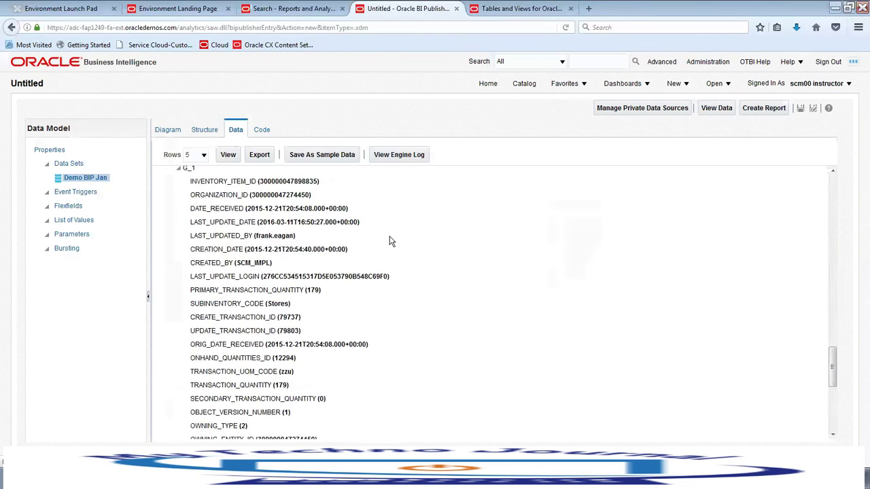
{"action": "scroll", "coordinate": [391, 241], "scroll_direction": "up", "scroll_amount": 2}
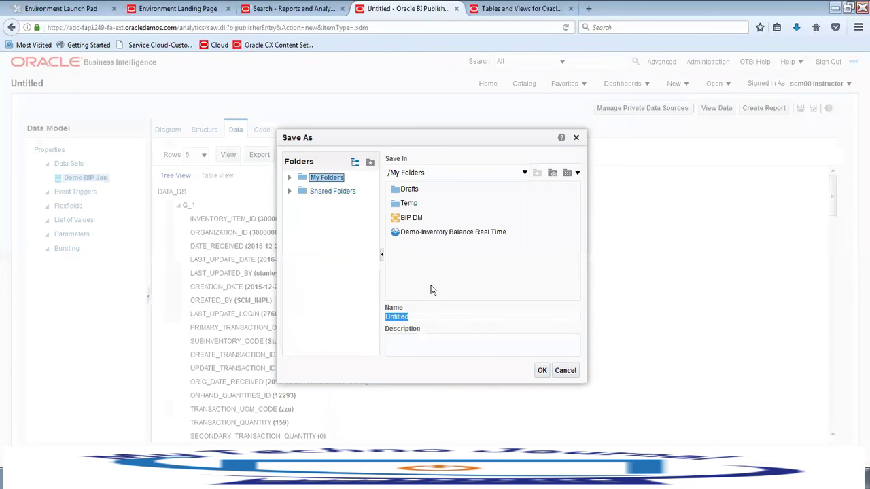
- Save the data model in My Folders under the name "Demo DM Jan"
{"action": "left_click", "coordinate": [424, 315]}
{"action": "left_click_drag", "start_coordinate": [425, 317], "coordinate": [372, 310]}
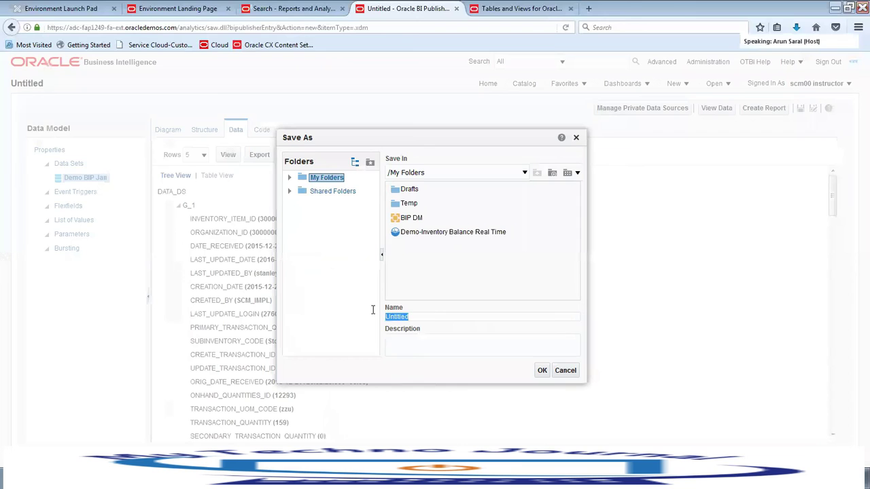
{"action": "type", "text": "DM Jan"}
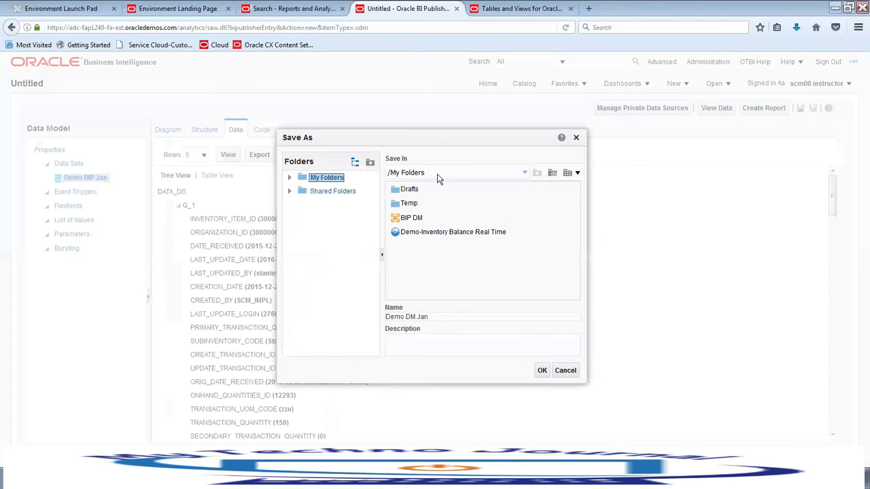
{"action": "left_click", "coordinate": [541, 371]}
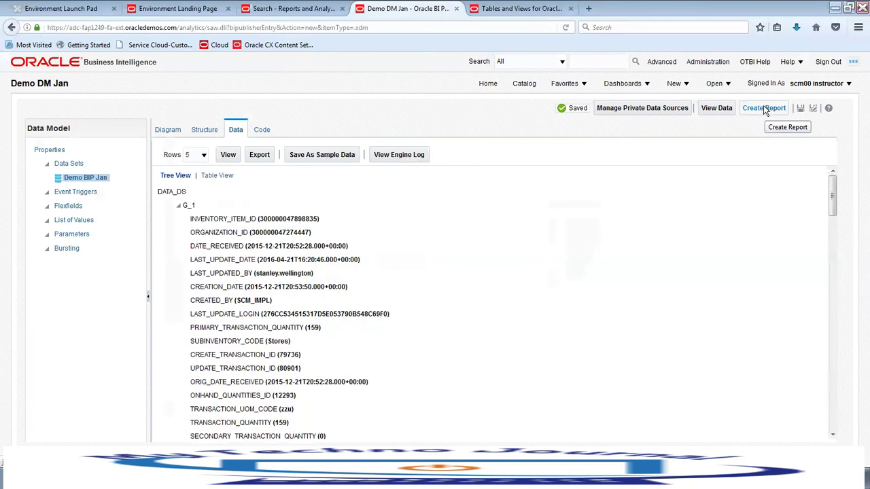
- Try to create a guided report from the Demo DM Jan data model without saving sample data
{"action": "left_click", "coordinate": [764, 107]}
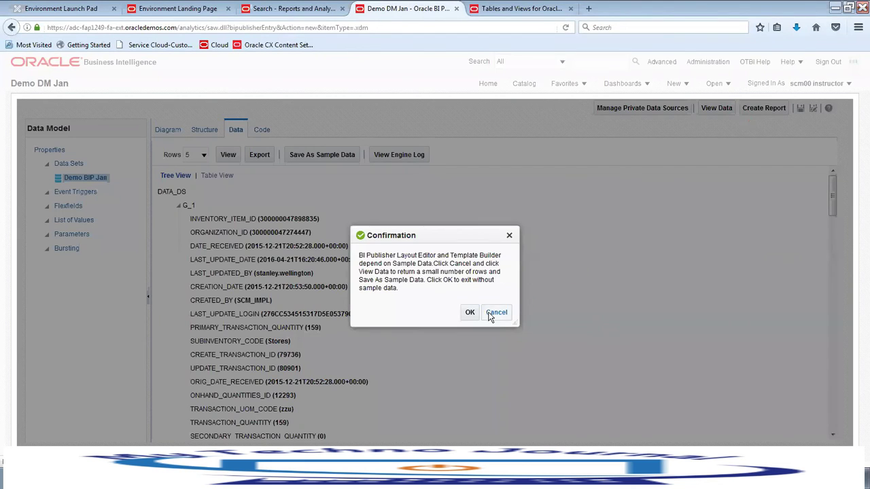
{"action": "left_click", "coordinate": [469, 314]}
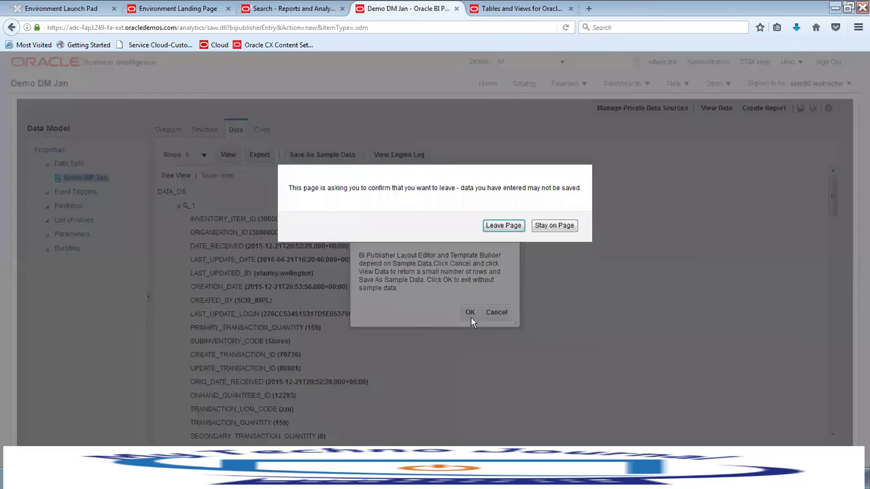
{"action": "left_click", "coordinate": [514, 225]}
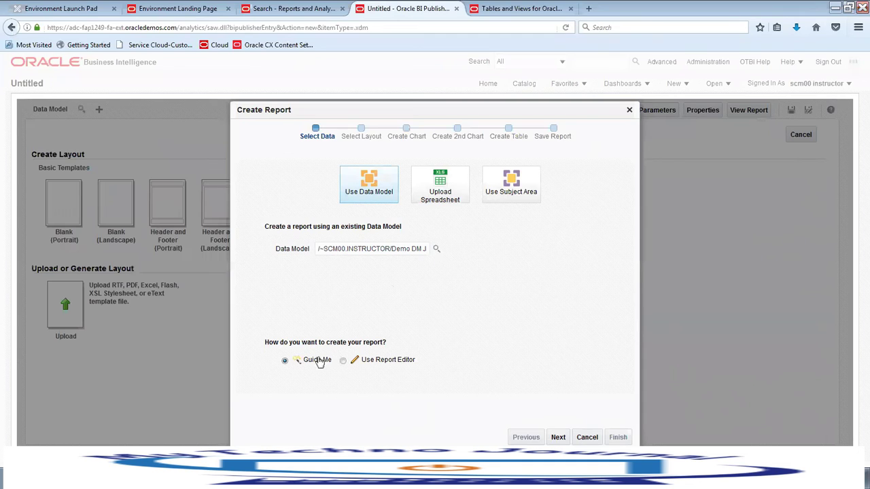
{"action": "left_click", "coordinate": [559, 438]}
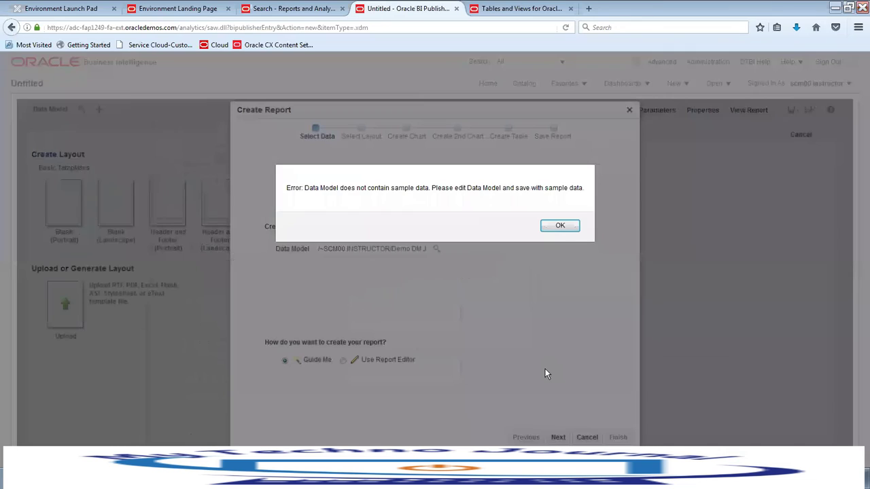
{"action": "left_click", "coordinate": [558, 230]}
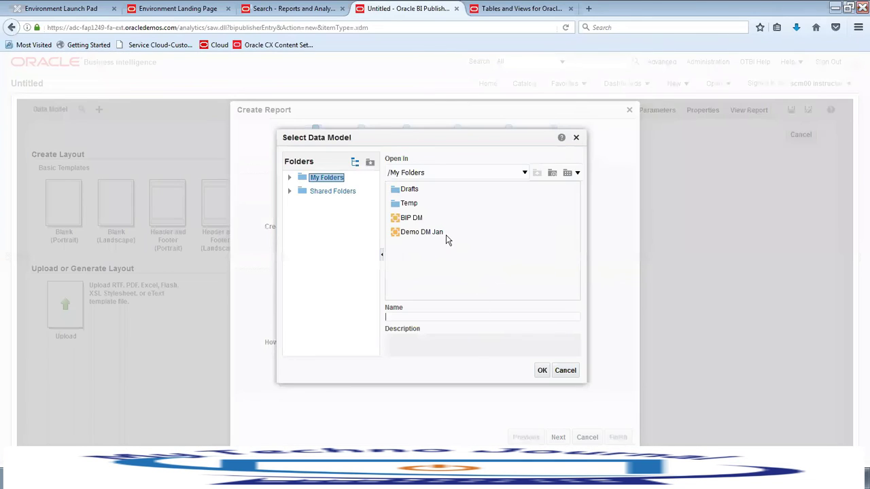
- Reselect Demo DM Jan from My Folders as the report's data model, retry the guided creation and cancel it
{"action": "left_click", "coordinate": [436, 232]}
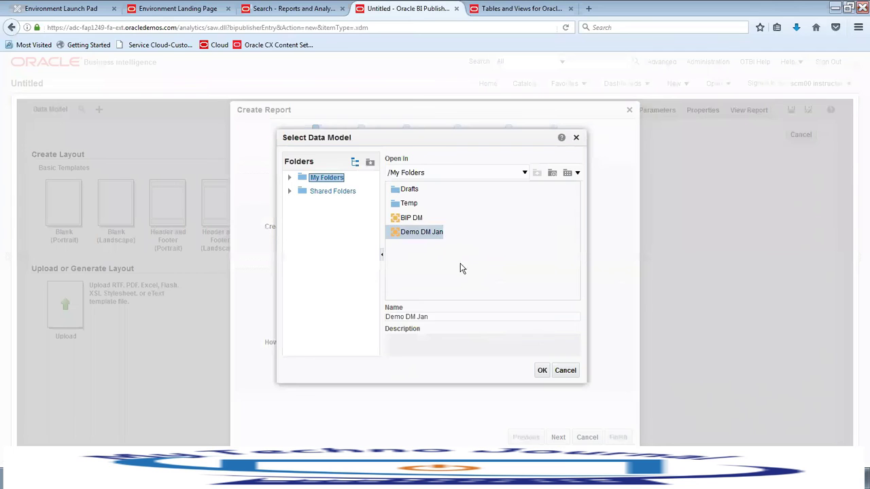
{"action": "left_click", "coordinate": [542, 370]}
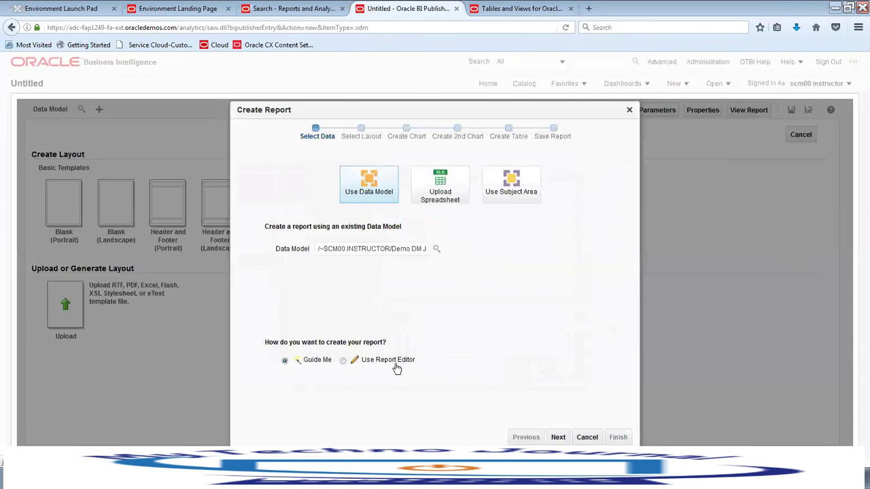
{"action": "left_click", "coordinate": [558, 438]}
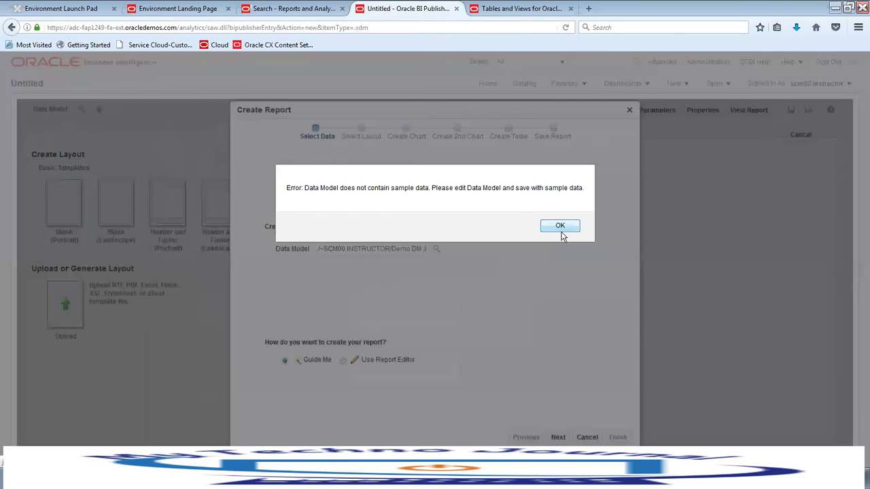
{"action": "left_click", "coordinate": [561, 231]}
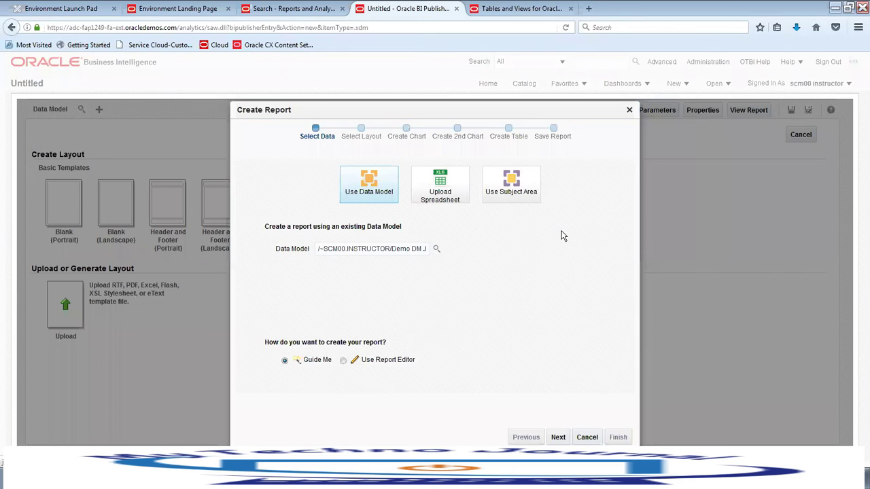
{"action": "left_click", "coordinate": [587, 437]}
{"action": "left_click", "coordinate": [462, 229]}
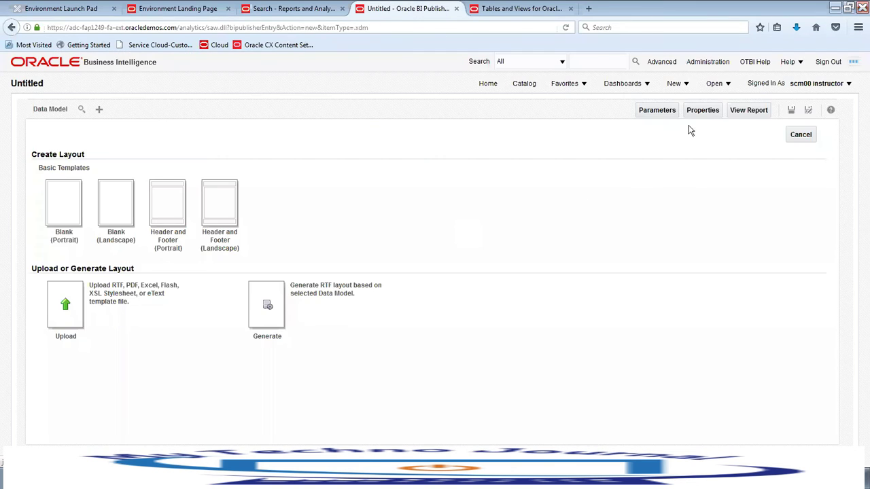
- Leave the untitled report without saving and reopen the recent Demo DM Jan data model
{"action": "left_click", "coordinate": [723, 84]}
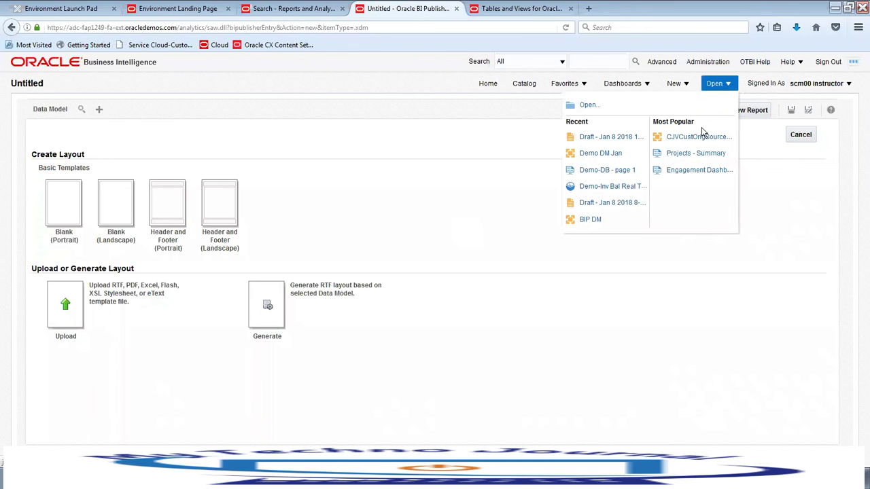
{"action": "left_click", "coordinate": [601, 153]}
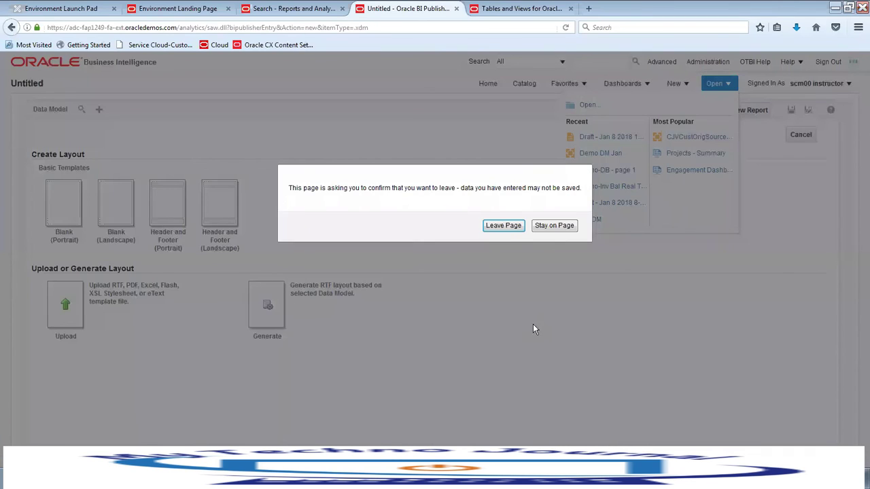
{"action": "left_click", "coordinate": [504, 227]}
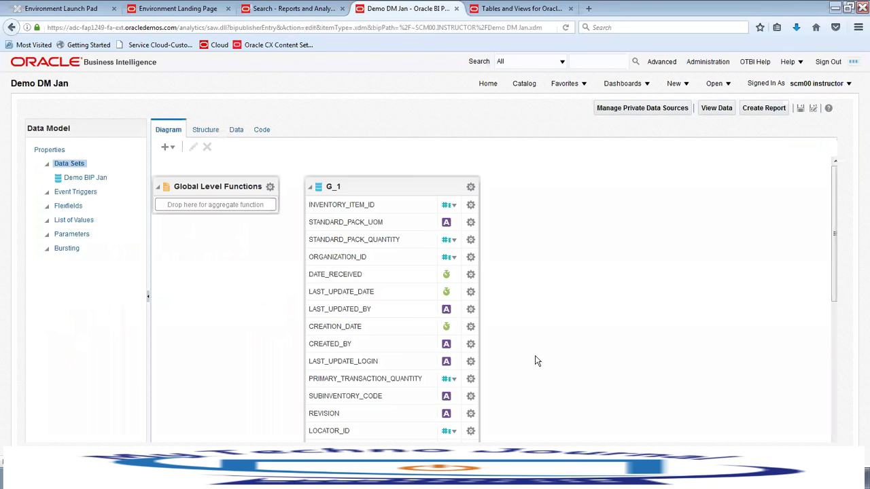
- Retrieve five rows of the data model's output, store them as sample data and save the data model
{"action": "left_click", "coordinate": [235, 129]}
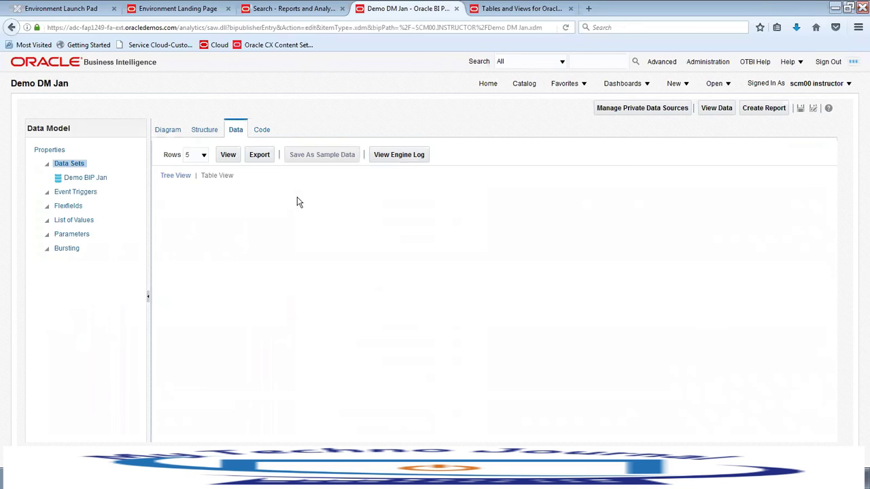
{"action": "left_click", "coordinate": [228, 155]}
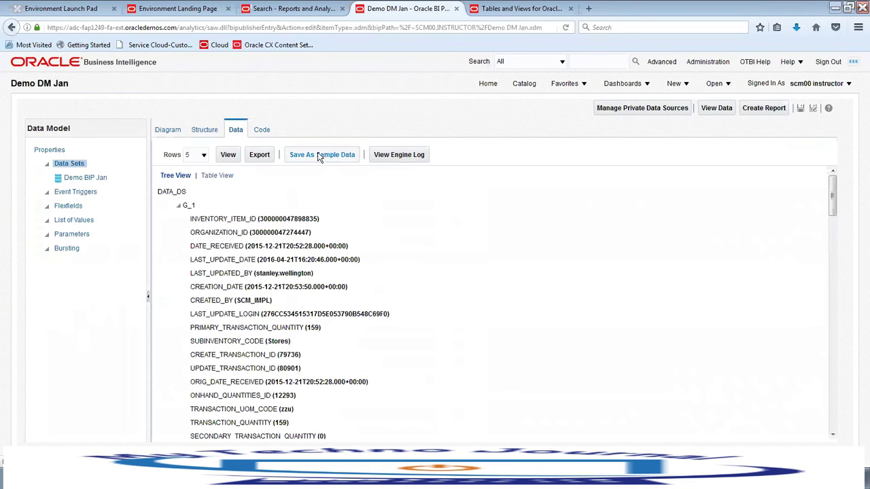
{"action": "left_click", "coordinate": [314, 156]}
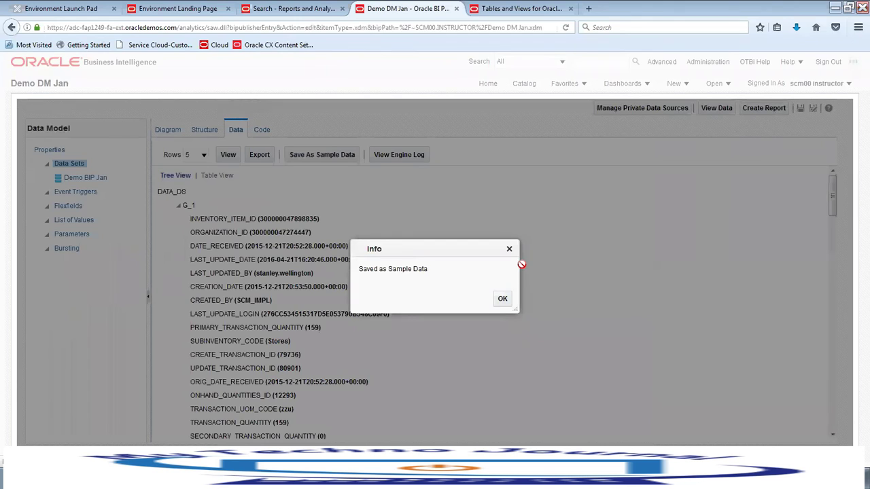
{"action": "left_click", "coordinate": [505, 299]}
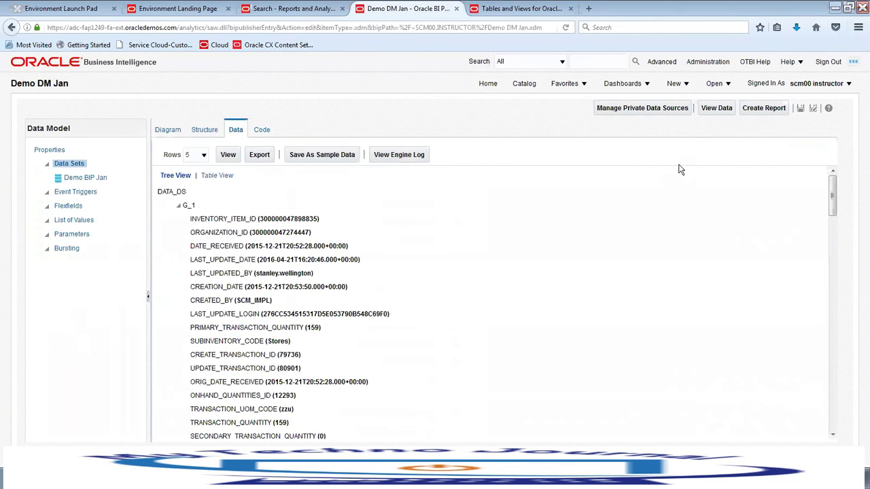
{"action": "left_click", "coordinate": [800, 108]}
- Start a guided report from the Demo DM Jan data model with a landscape page and the Table layout
{"action": "left_click", "coordinate": [764, 107]}
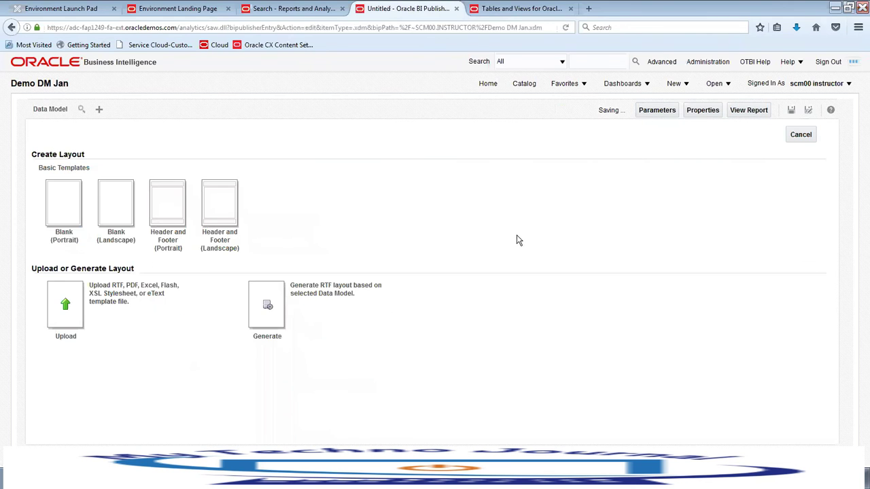
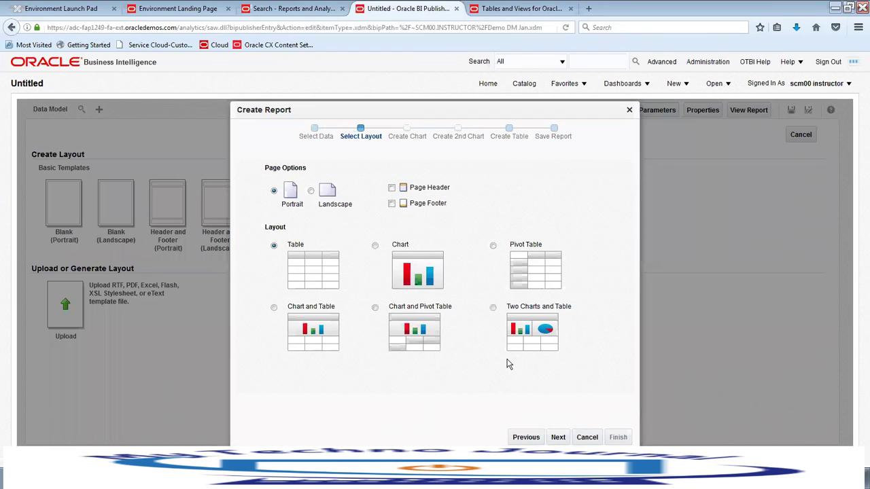
{"action": "left_click", "coordinate": [311, 192]}
{"action": "left_click", "coordinate": [558, 437]}
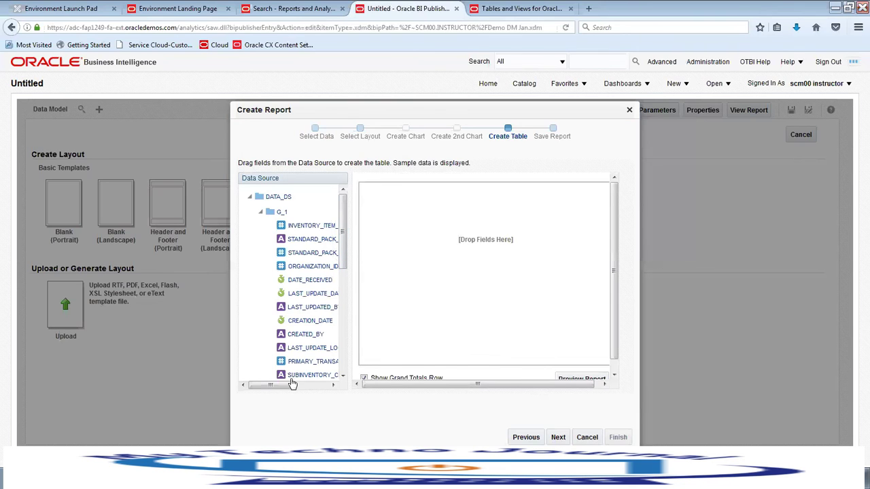
- Add the INVENTORY_ITEM_ID field from the G_1 group as the first column of the report table
{"action": "left_click_drag", "start_coordinate": [288, 384], "coordinate": [297, 386]}
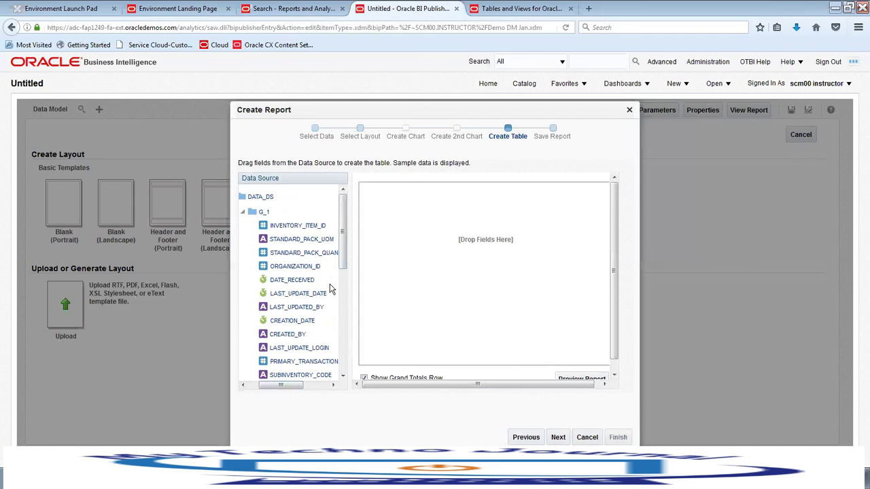
{"action": "left_click_drag", "start_coordinate": [344, 254], "coordinate": [342, 325]}
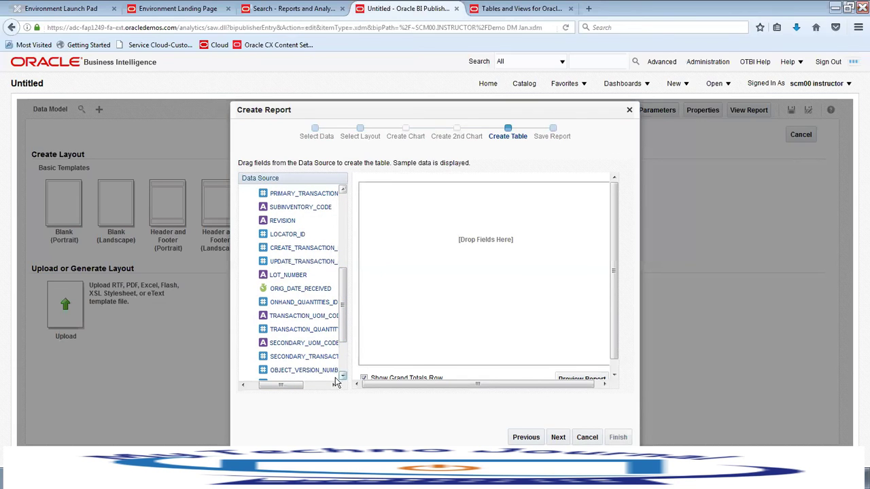
{"action": "mouse_move", "coordinate": [290, 386]}
{"action": "left_mouse_down"}
{"action": "mouse_move", "coordinate": [316, 394]}
{"action": "mouse_move", "coordinate": [287, 387]}
{"action": "left_mouse_up"}
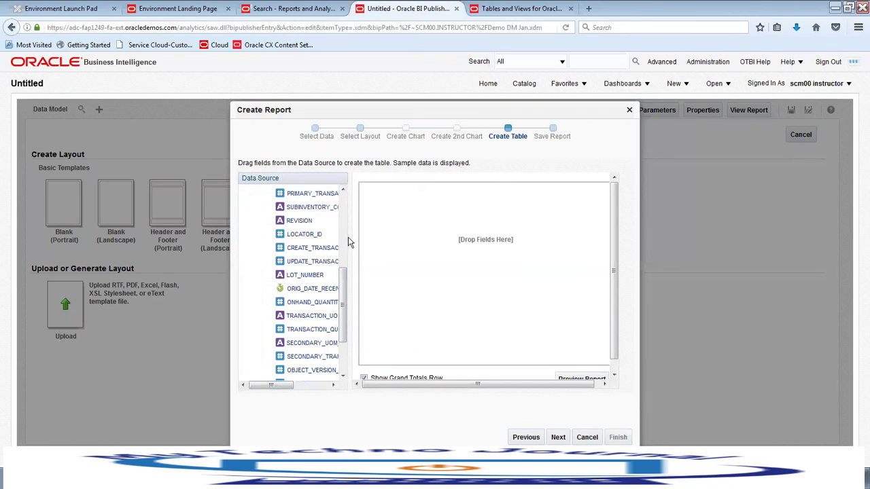
{"action": "left_click_drag", "start_coordinate": [345, 280], "coordinate": [346, 261]}
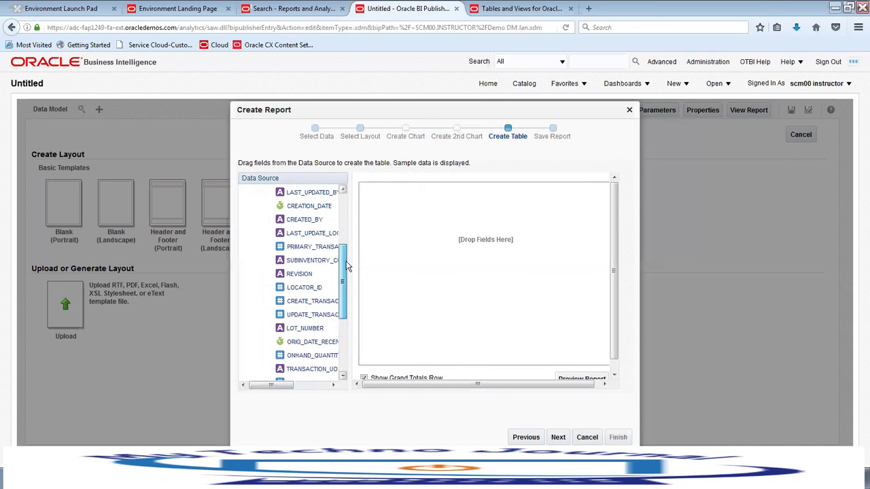
{"action": "left_click_drag", "start_coordinate": [346, 261], "coordinate": [401, 242]}
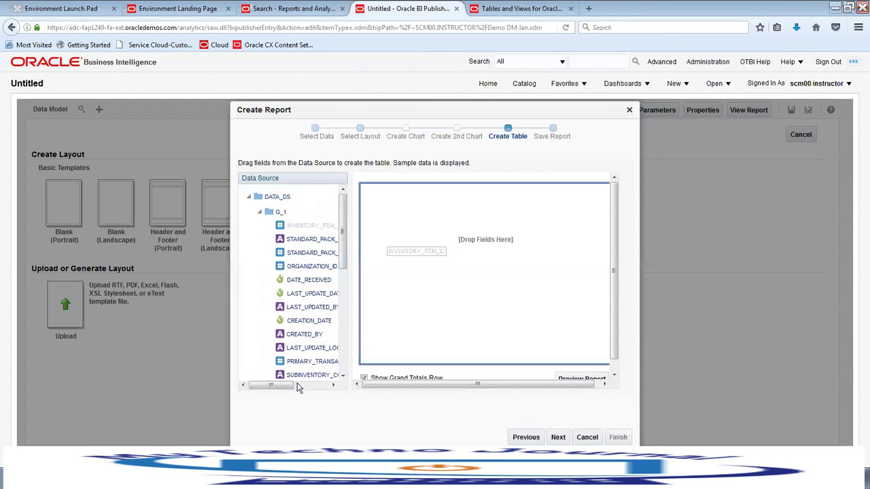
{"action": "scroll", "coordinate": [336, 291], "scroll_direction": "down", "scroll_amount": 3}
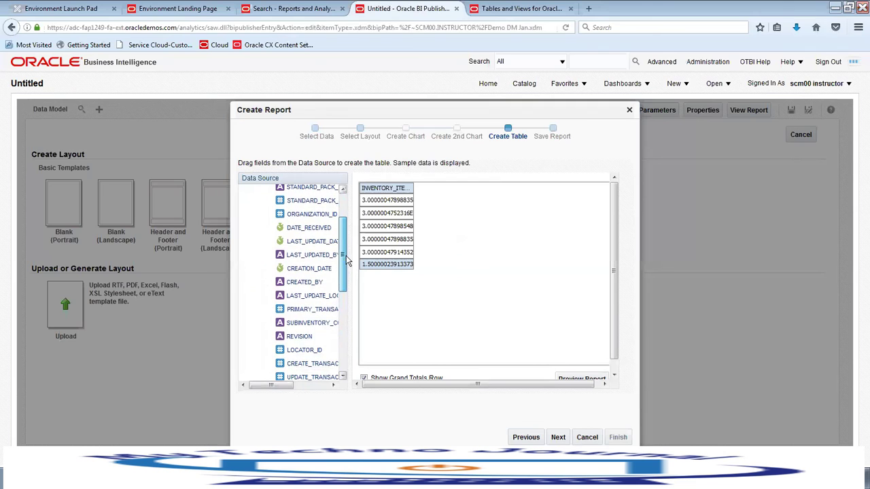
- Add the ONHAND_QUANTITIES_ID field as the second column of the report table and preview the report
{"action": "mouse_move", "coordinate": [272, 386]}
{"action": "left_mouse_down"}
{"action": "mouse_move", "coordinate": [296, 392]}
{"action": "mouse_move", "coordinate": [288, 384]}
{"action": "left_mouse_up"}
{"action": "scroll", "coordinate": [328, 307], "scroll_direction": "down", "scroll_amount": 3}
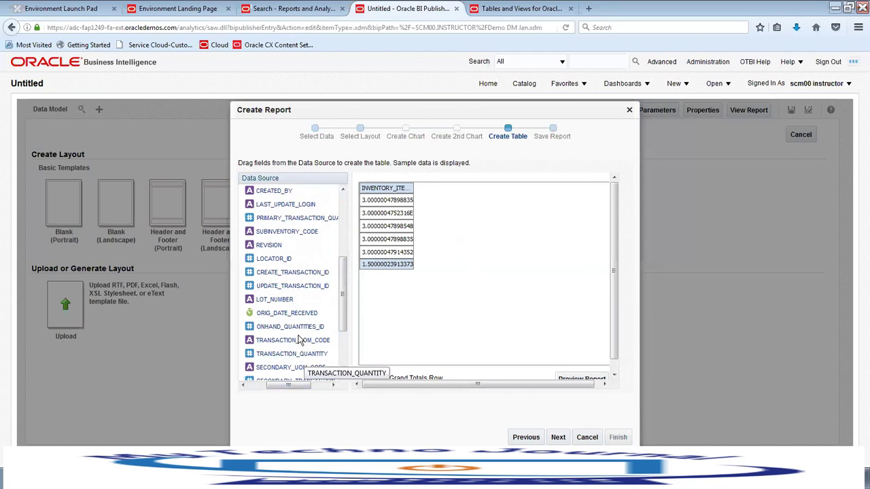
{"action": "left_click_drag", "start_coordinate": [302, 330], "coordinate": [443, 200]}
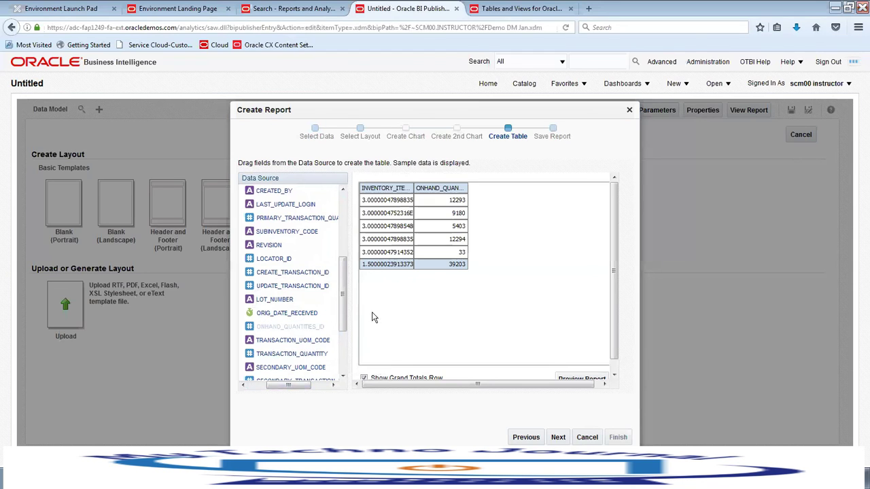
{"action": "scroll", "coordinate": [311, 340], "scroll_direction": "down", "scroll_amount": 3}
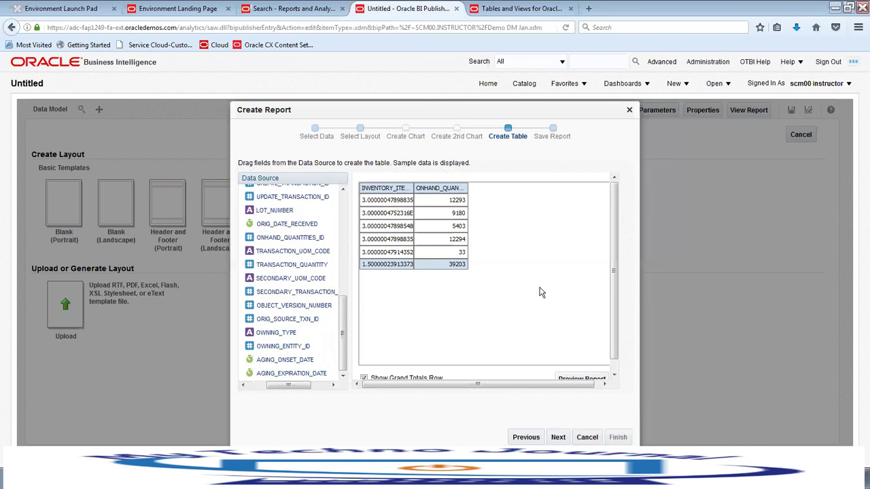
{"action": "scroll", "coordinate": [544, 299], "scroll_direction": "down", "scroll_amount": 1}
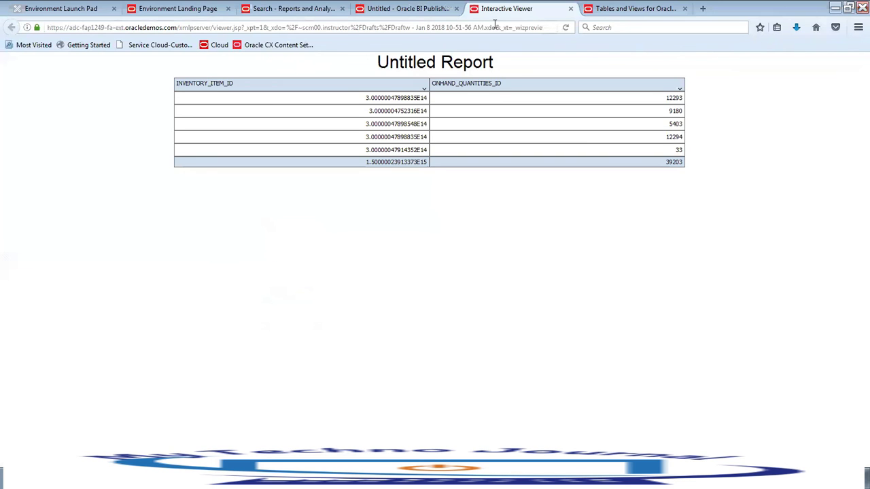
- Switch to the PowerPoint lesson deck and present it from the Practices: Overview slide to the Summary slide
{"action": "key", "text": "alt+Tab"}
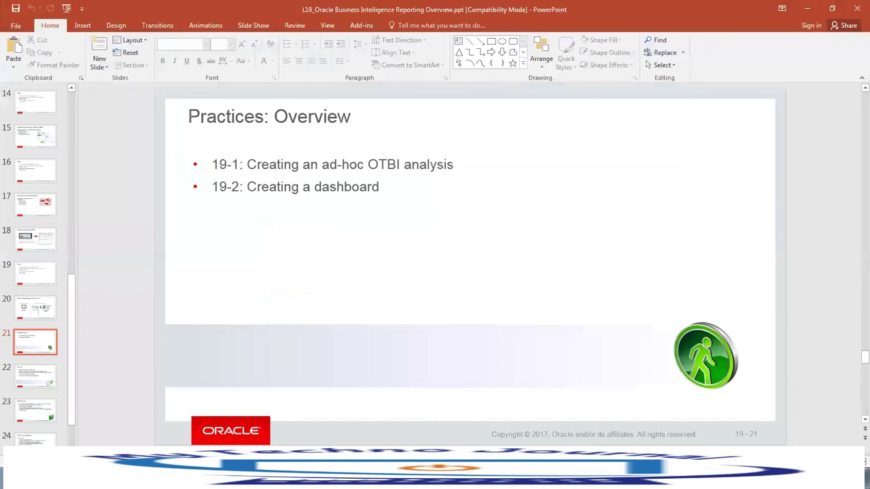
{"action": "key", "text": "shift+F5"}
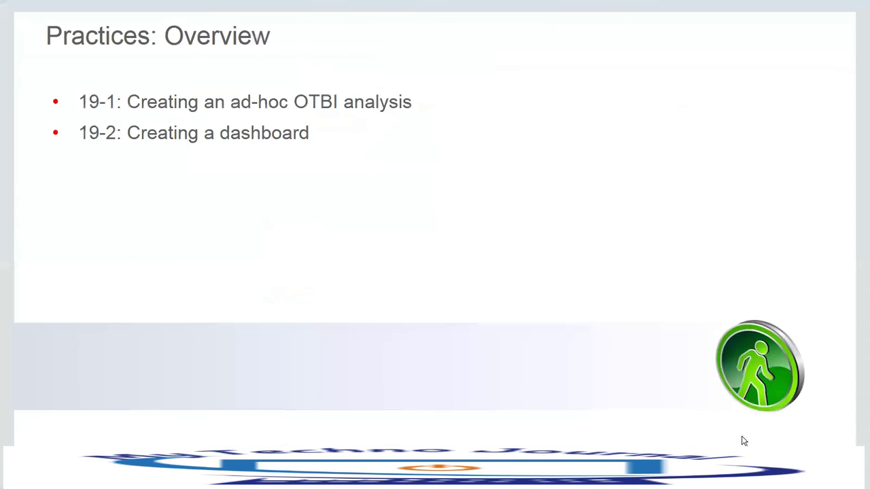
{"action": "key", "text": "Right"}
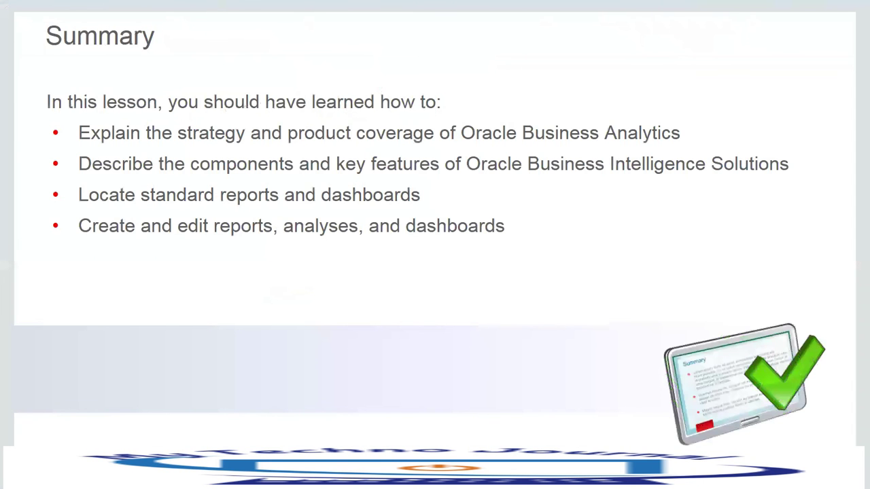